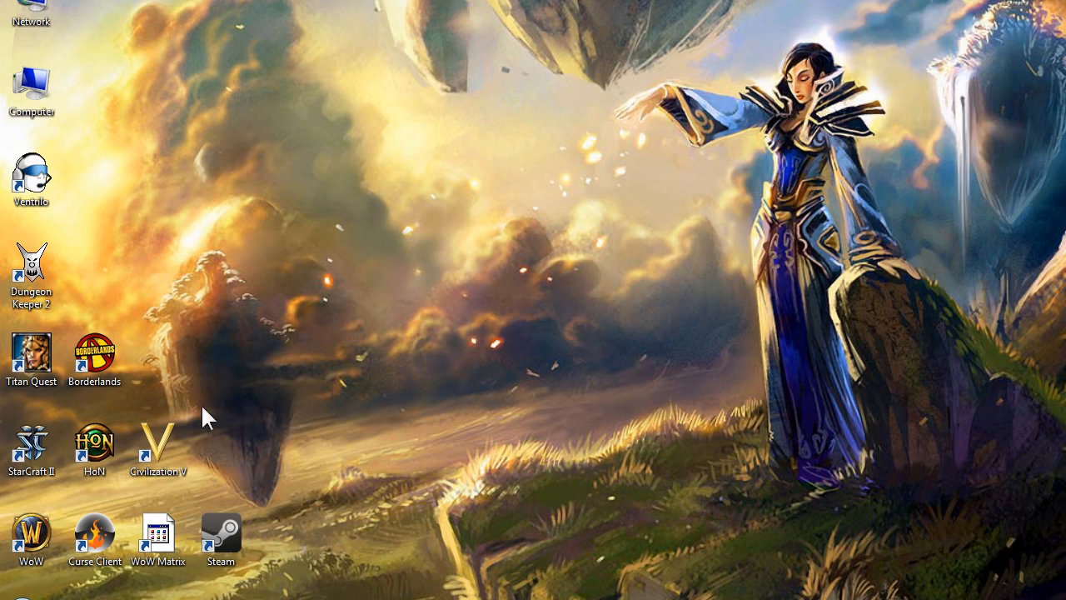
- Search Google for 'ventrilo' and open the official ventrilo.com result
left_click(108, 588)
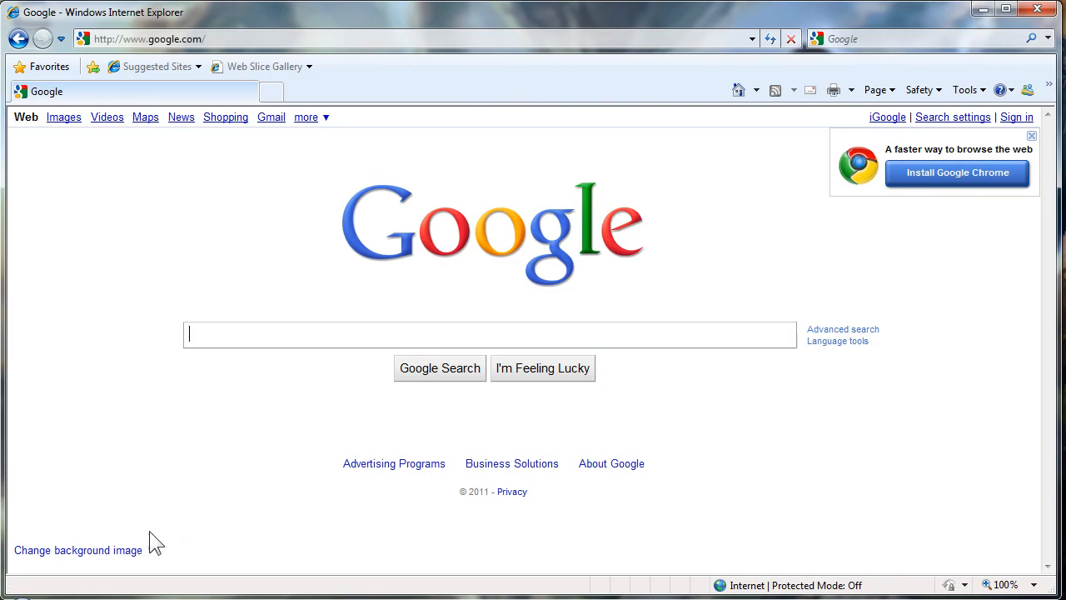
type("ventri")
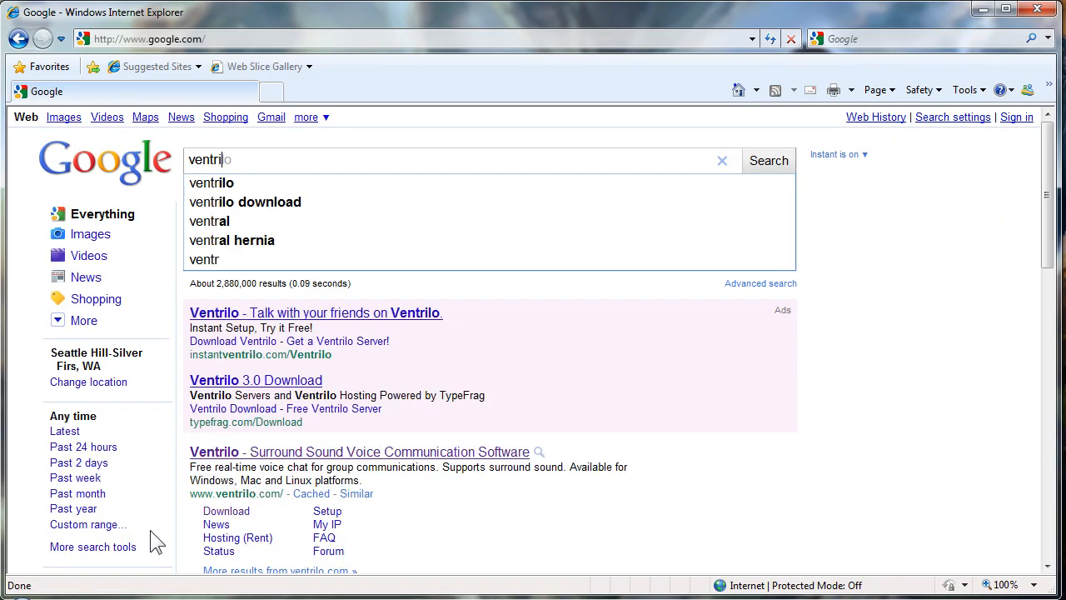
type("lo")
key("Return")
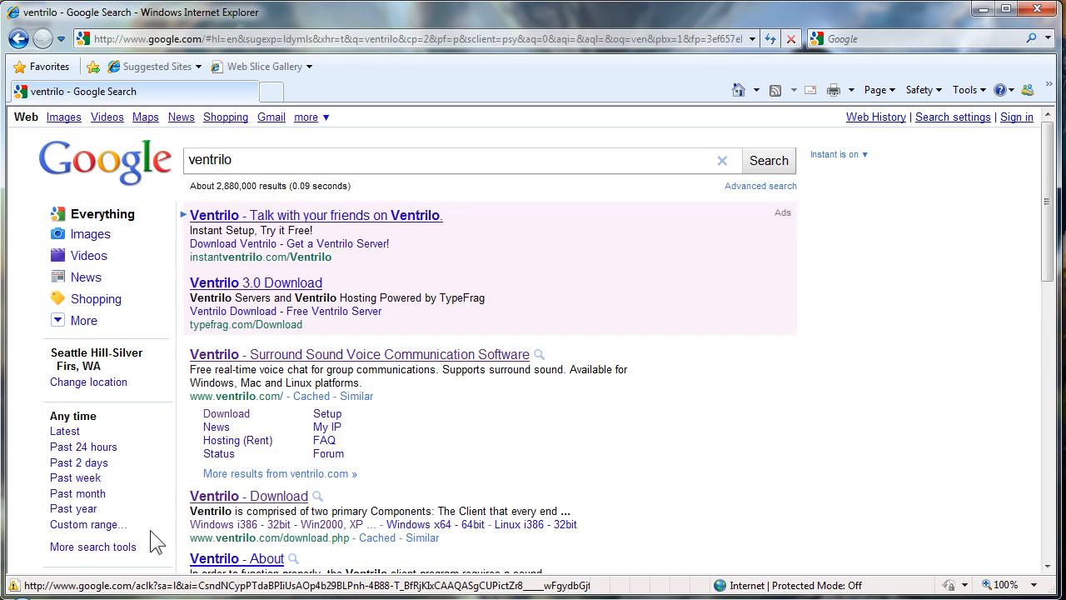
left_click(347, 356)
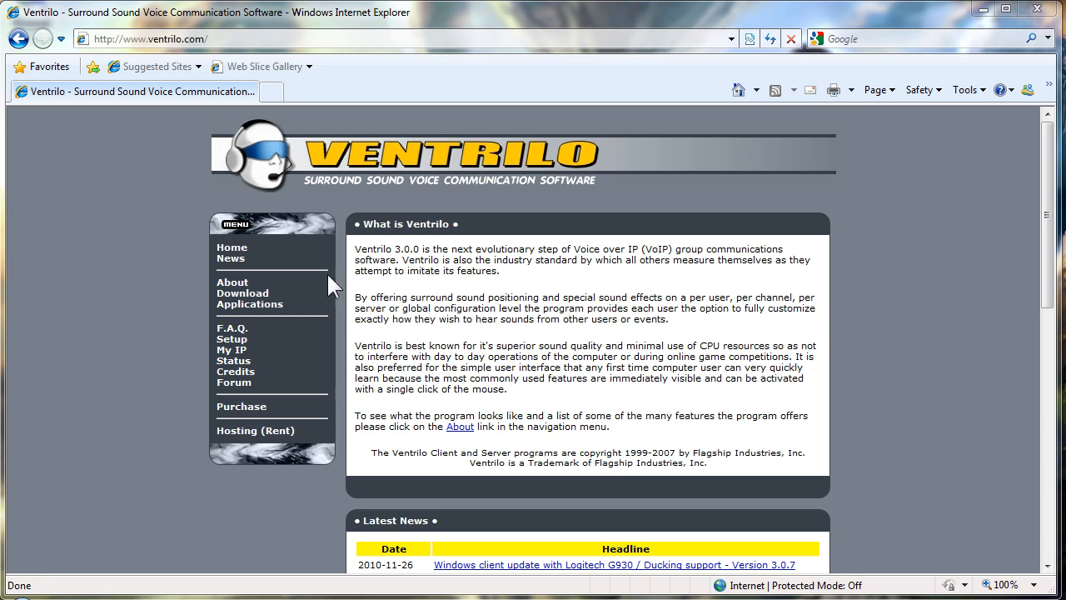
- Download the Windows i386 32-bit client, agreeing to the terms and saving the installer to the Desktop
left_click(243, 293)
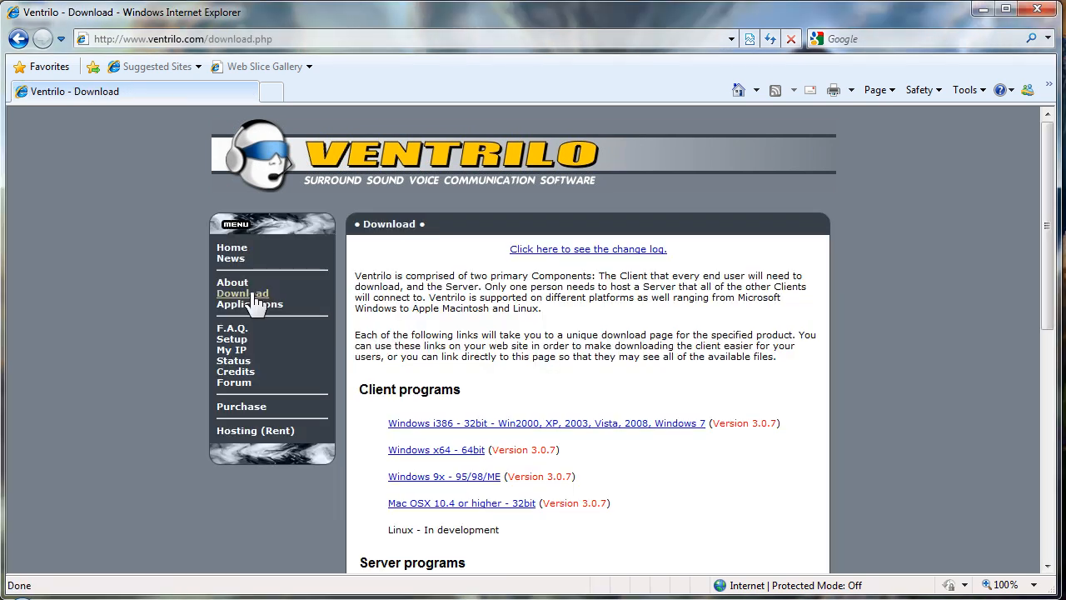
left_click(514, 426)
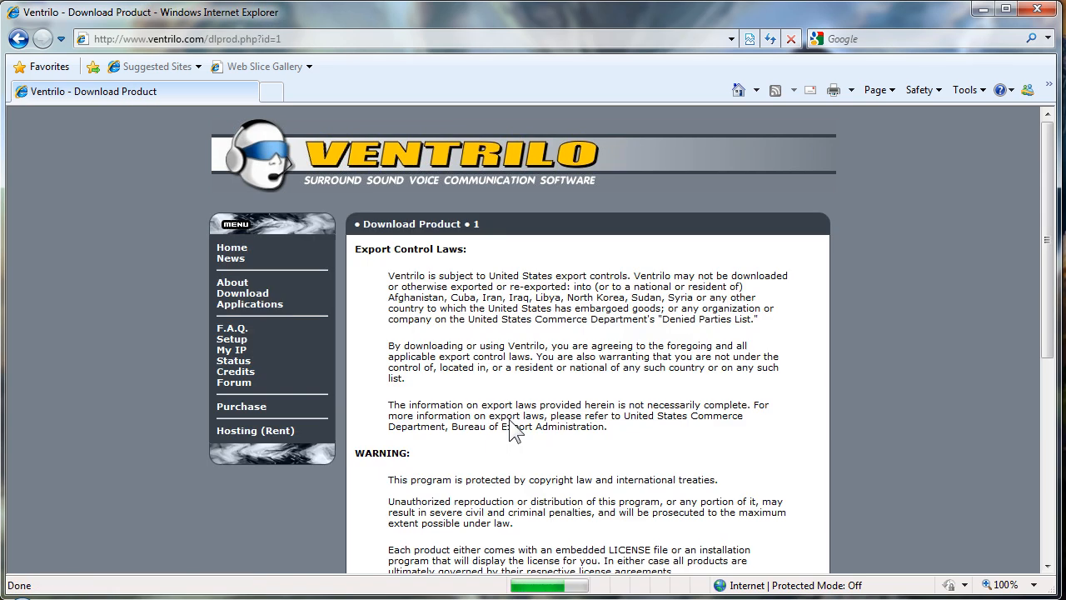
left_click_drag(1050, 242, 1050, 433)
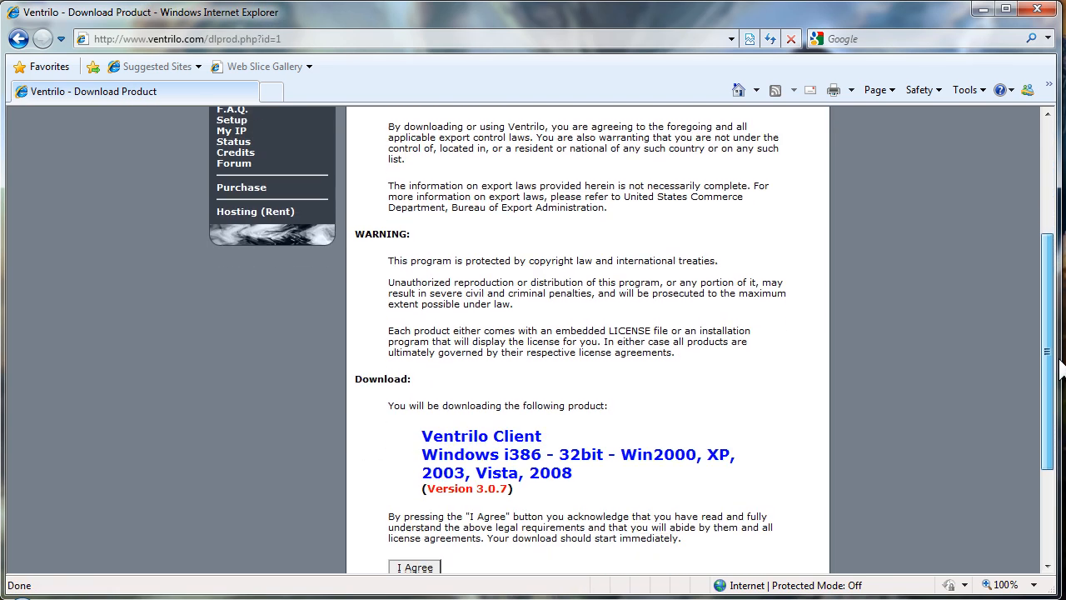
left_click(415, 474)
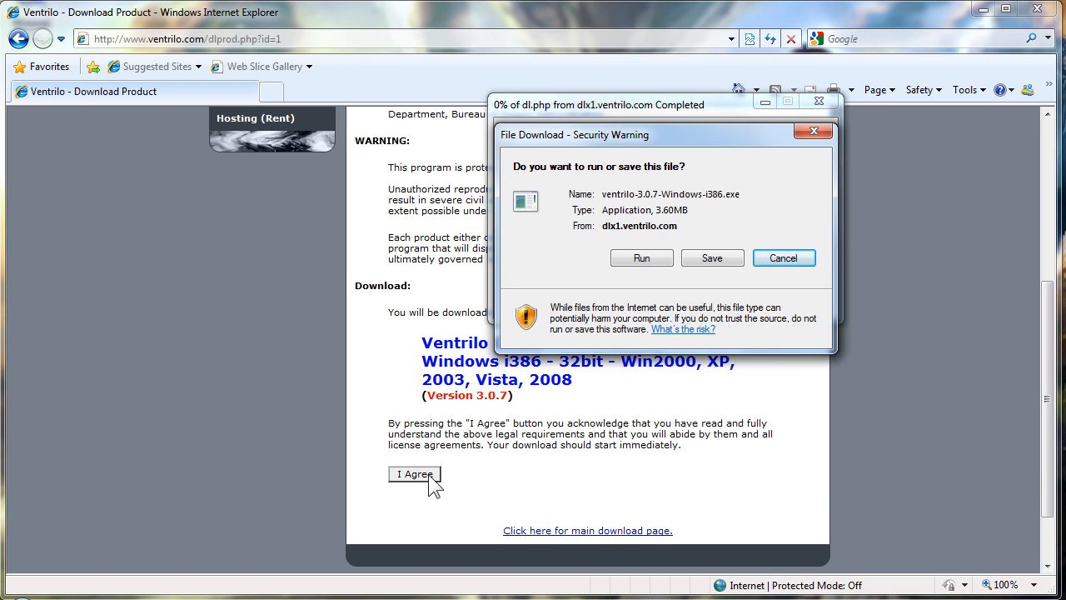
left_click(713, 258)
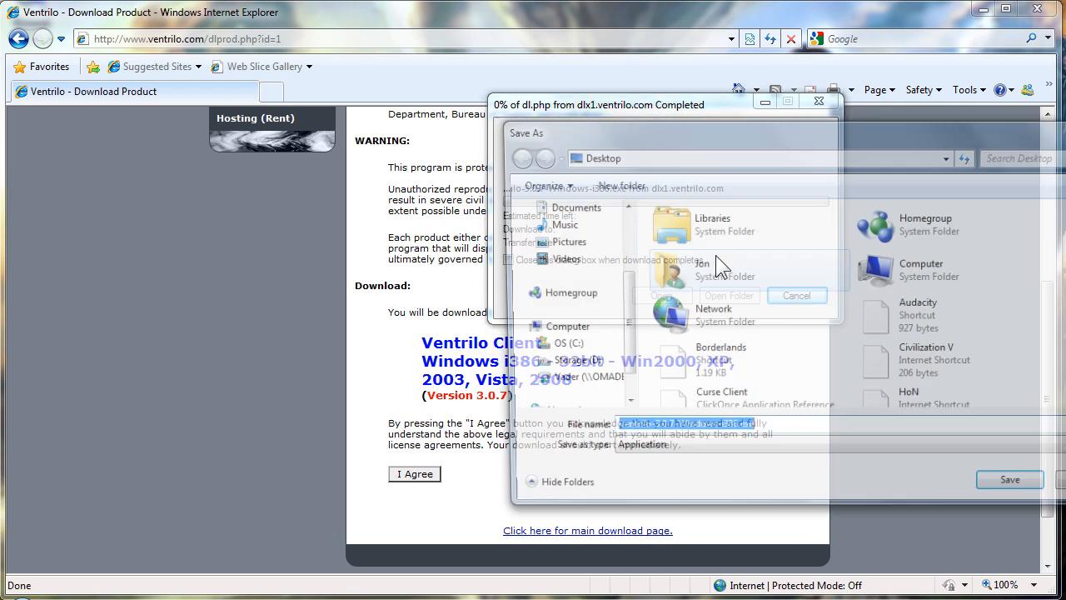
left_click(580, 235)
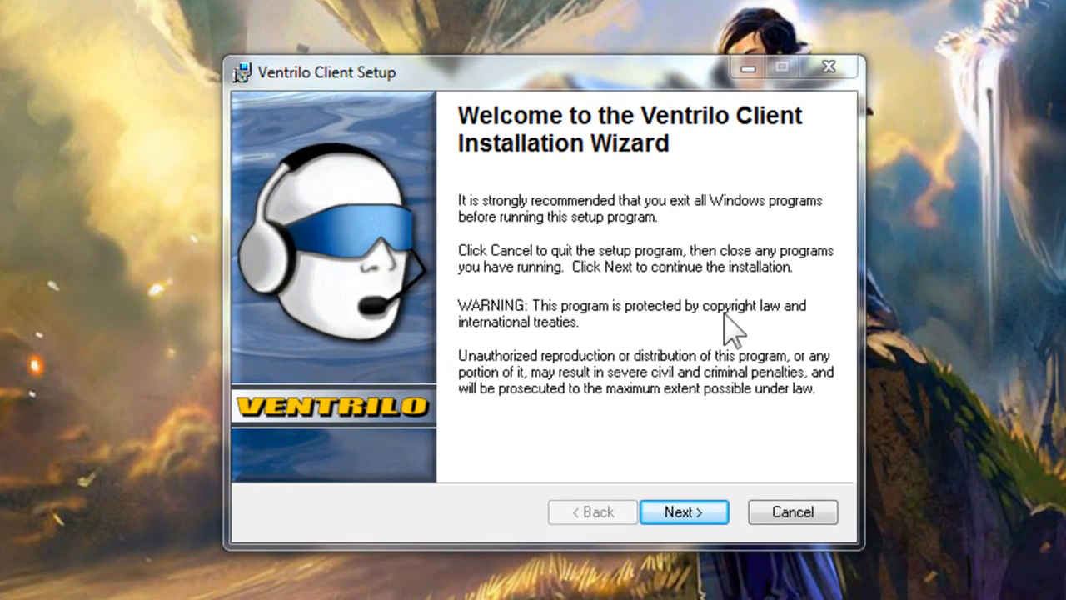
- Accept the license and install with default user details into the default Program Files folder
left_click(692, 498)
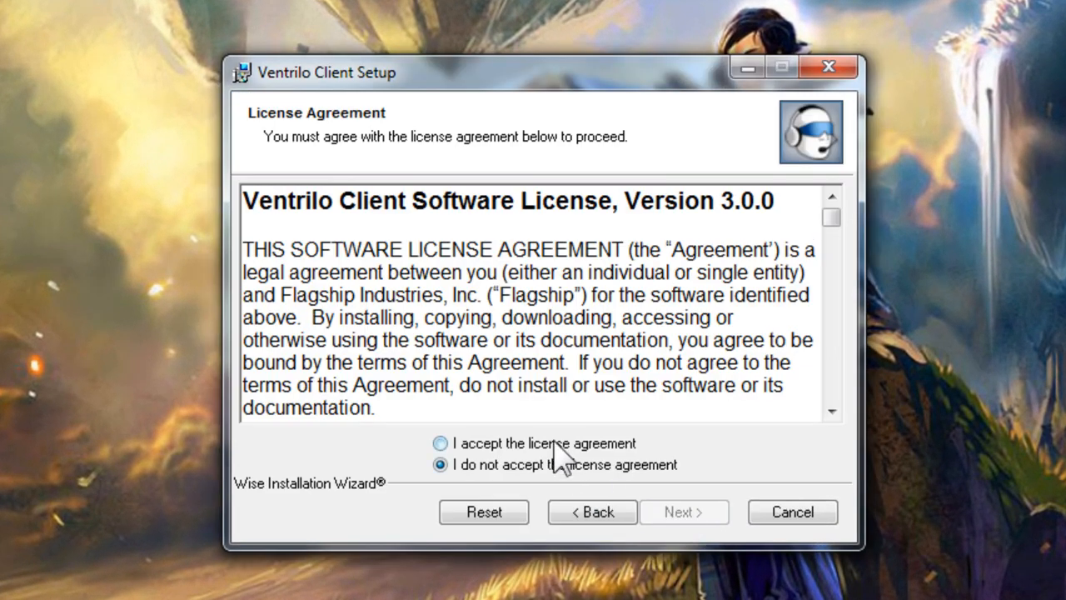
left_click(566, 444)
left_click(684, 511)
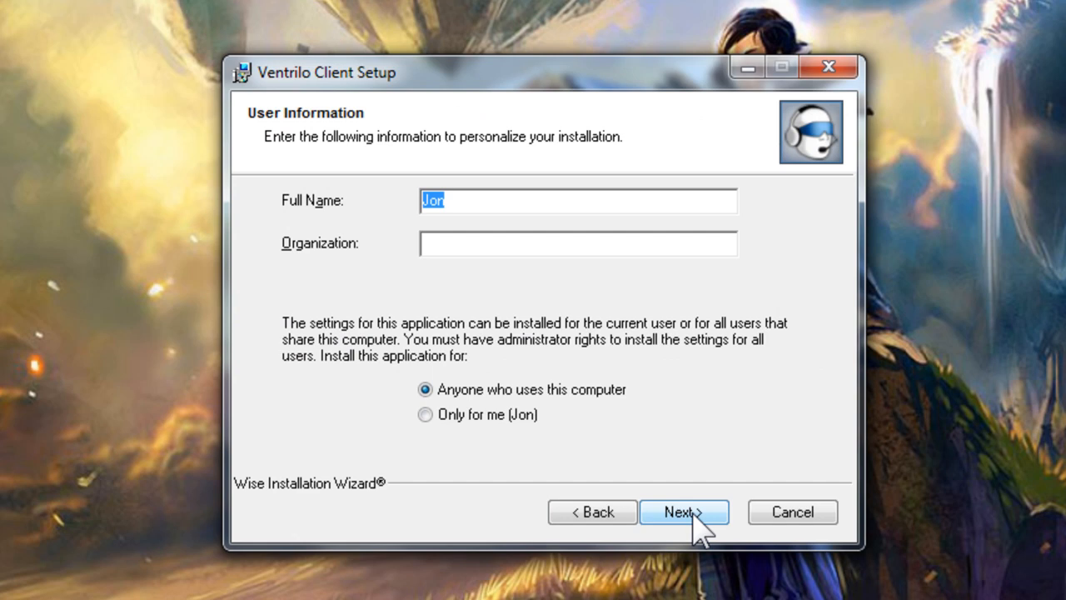
left_click(698, 523)
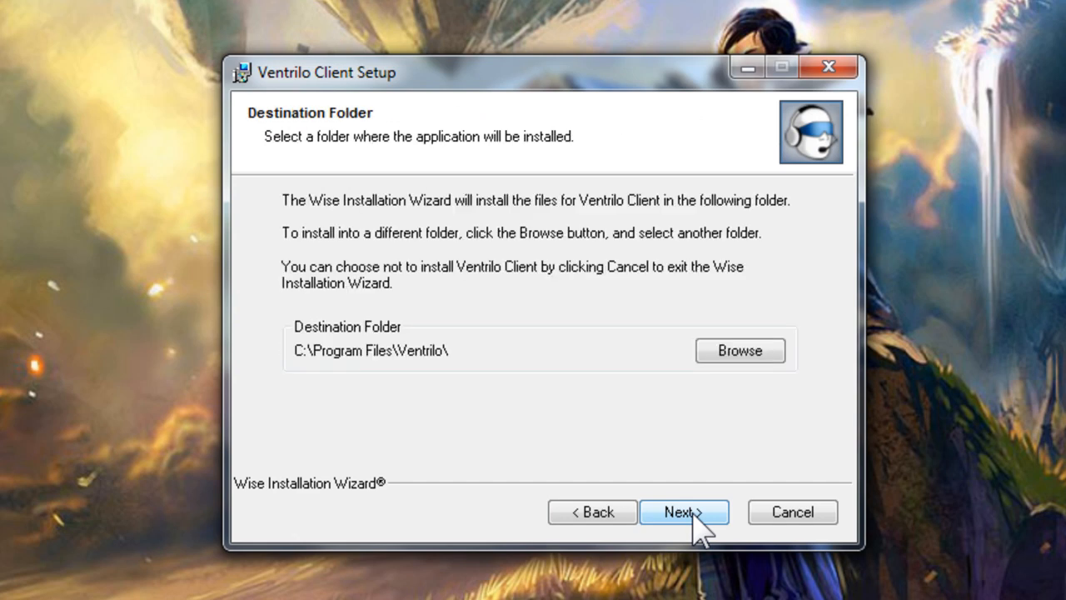
left_click(698, 523)
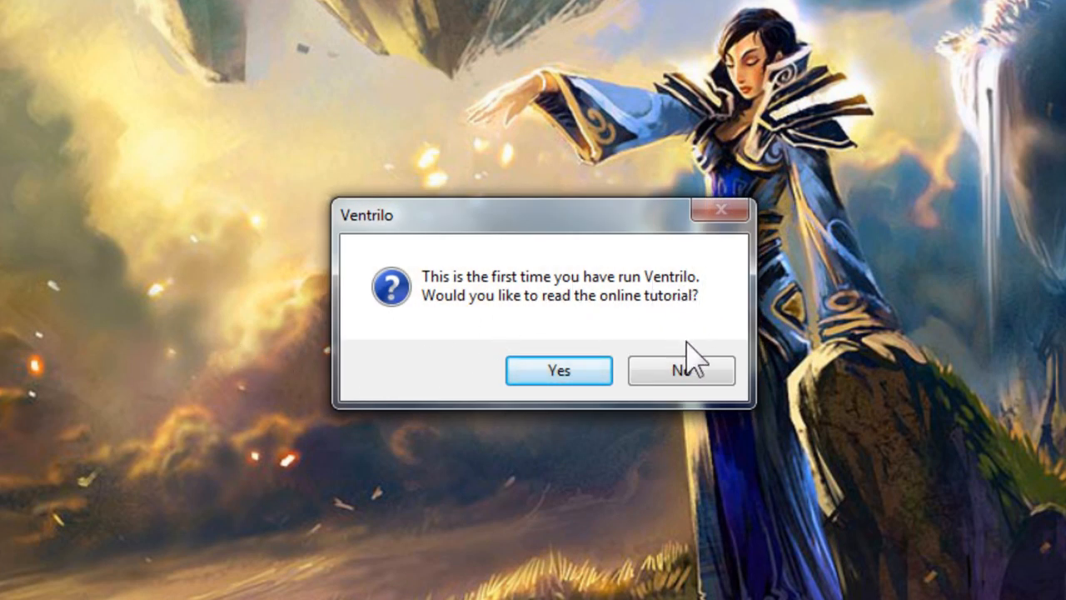
- Decline the first-run tutorial and check the empty User Name list for saved users
left_click(675, 371)
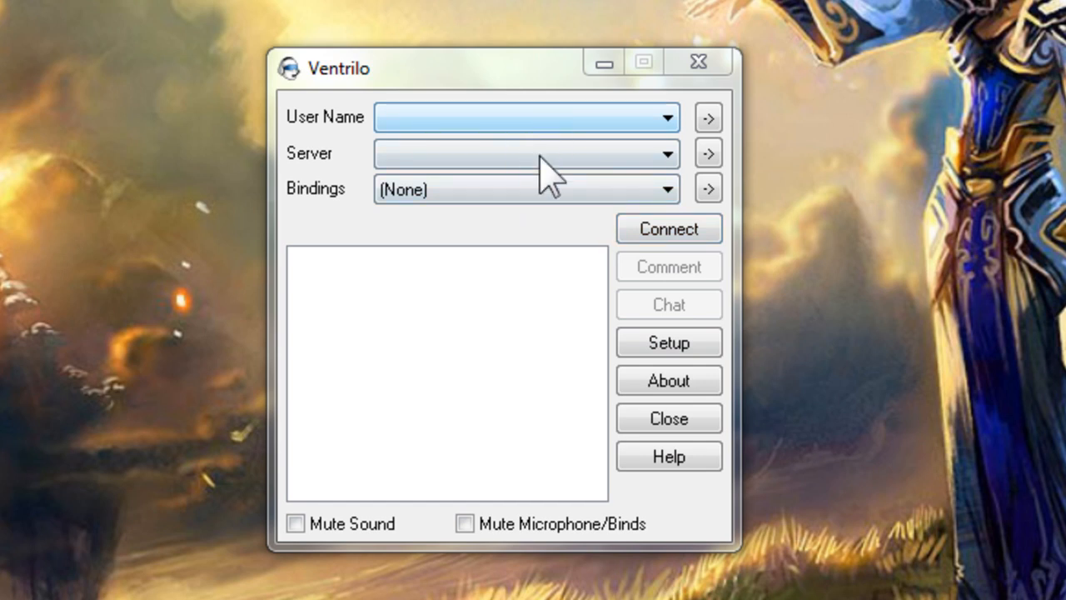
left_click(663, 118)
left_click(662, 119)
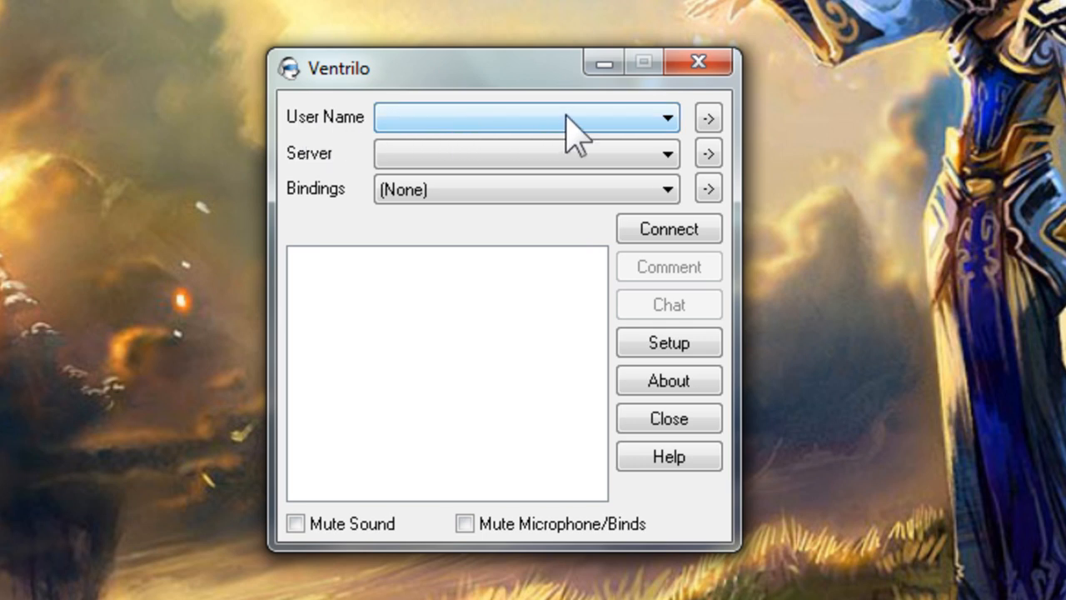
- Create a new user profile named AwesomeSauce and preview its phonetic pronunciation
left_click(708, 117)
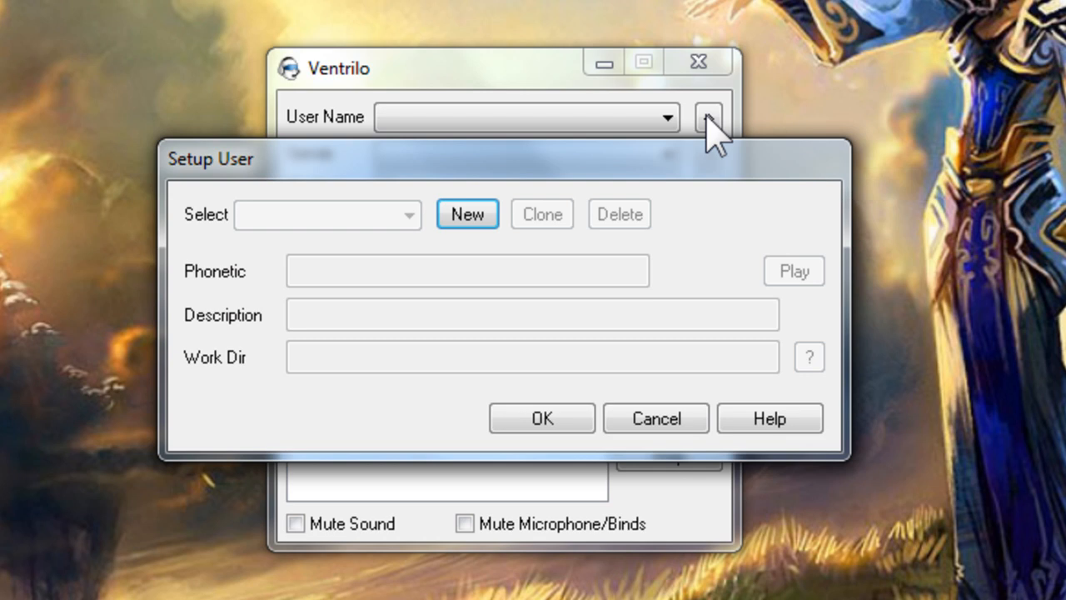
left_click(468, 214)
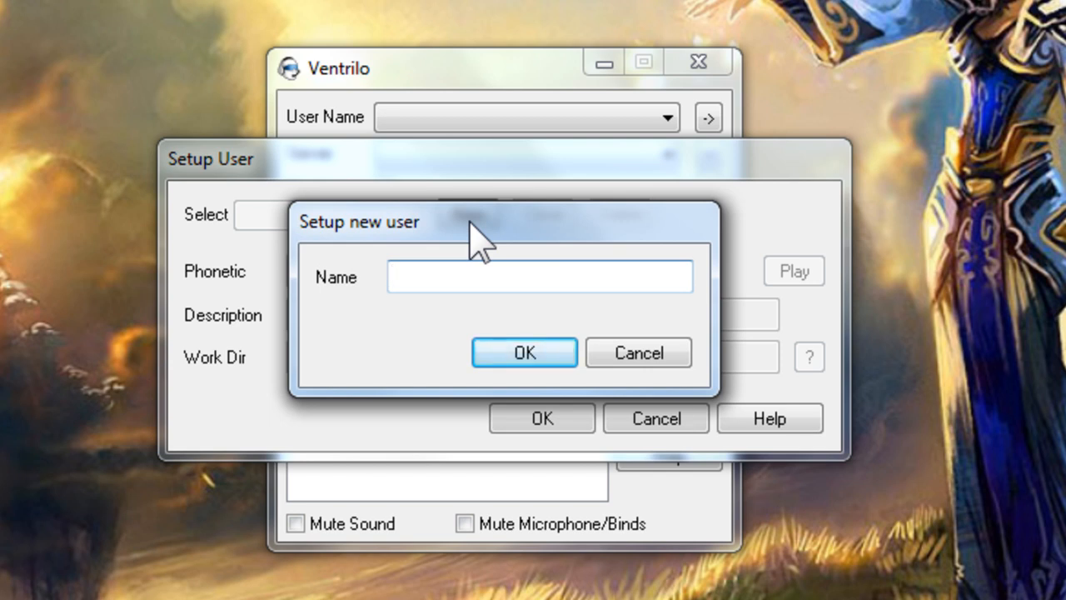
type("AwesomeSauce")
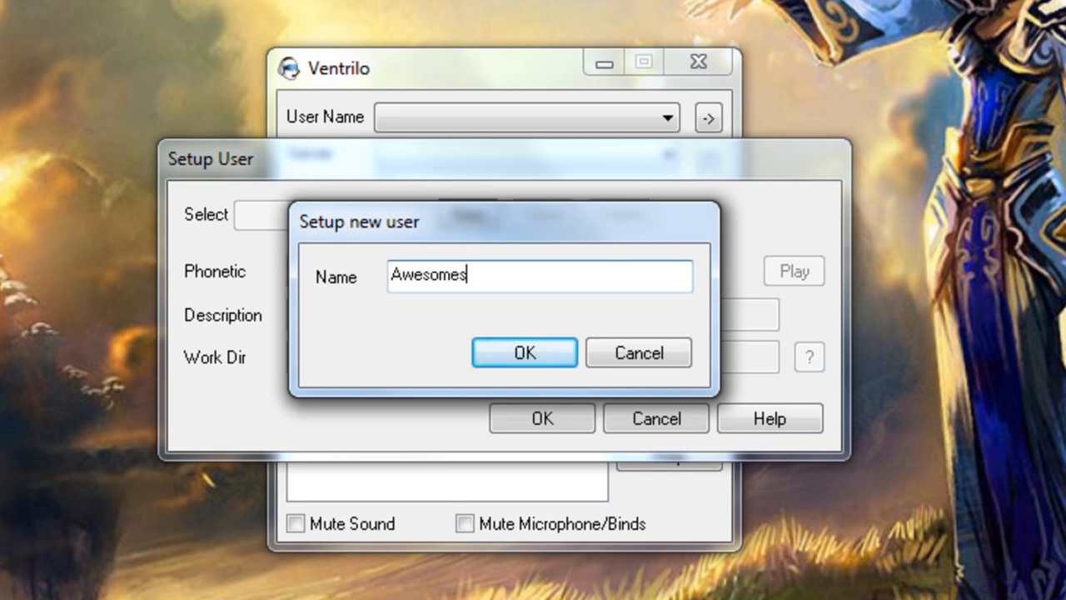
left_click(524, 353)
type("ausum saace")
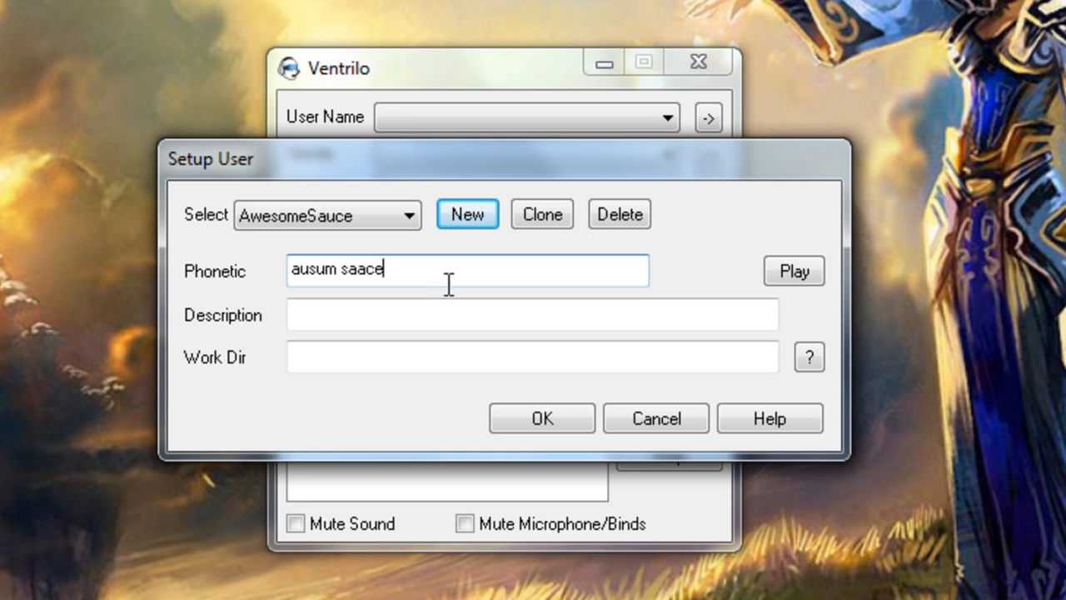
left_click(794, 271)
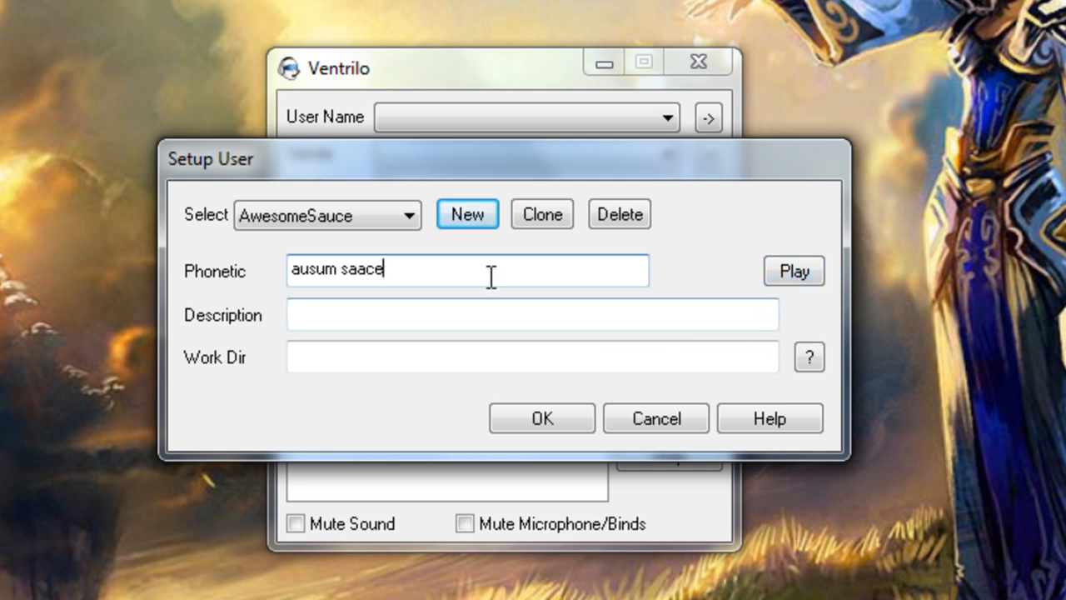
- Clear the Phonetic field and save the AwesomeSauce profile back to the main window
left_click_drag(470, 270, 250, 275)
key("BackSpace")
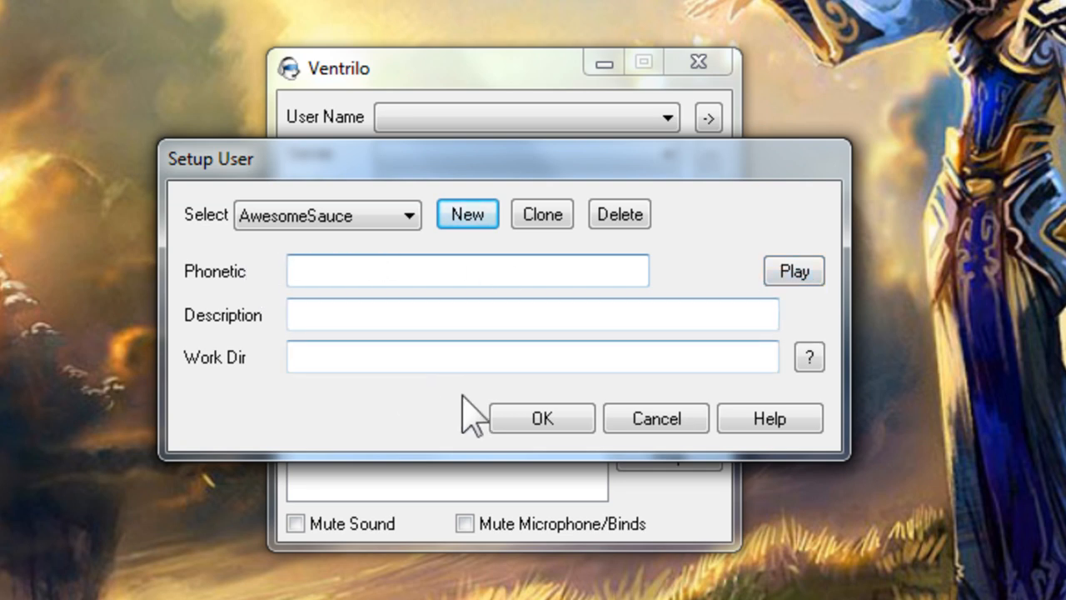
left_click(542, 418)
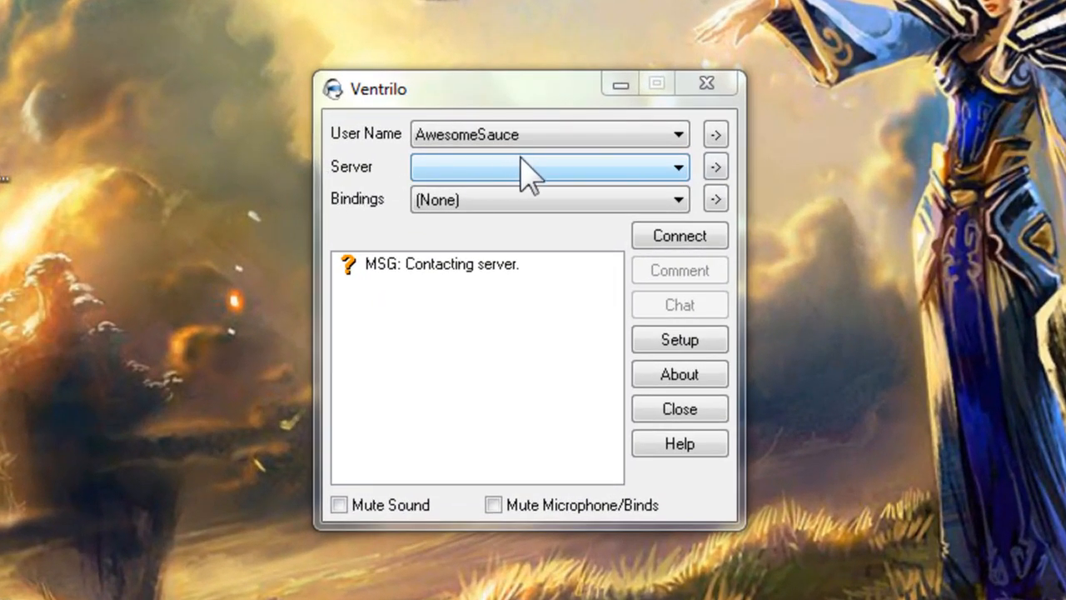
- Check the empty Server list and bring up the Connection Editor
left_click(546, 167)
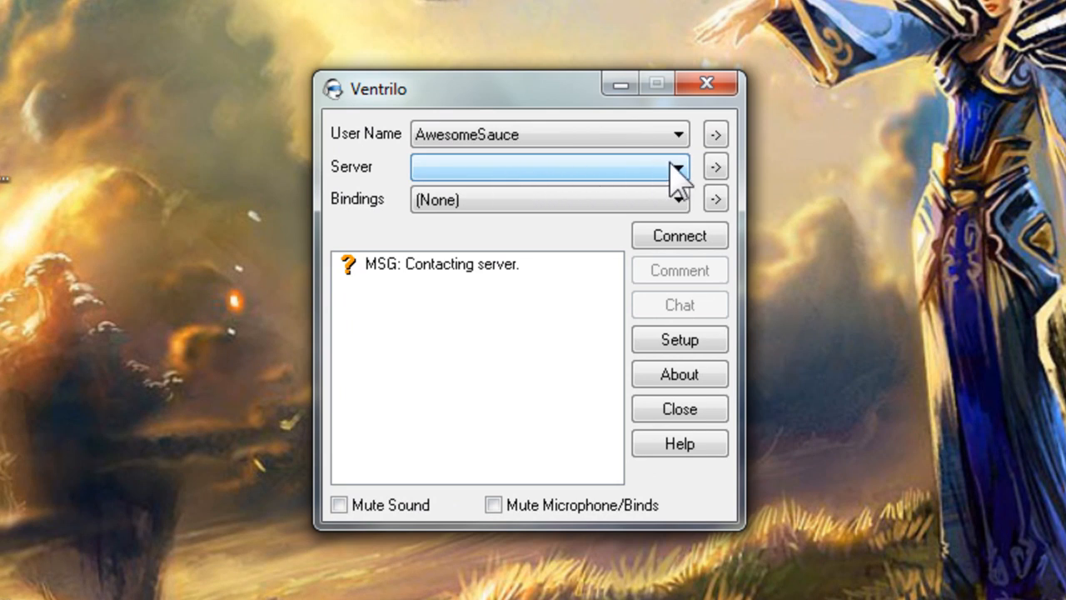
left_click(716, 168)
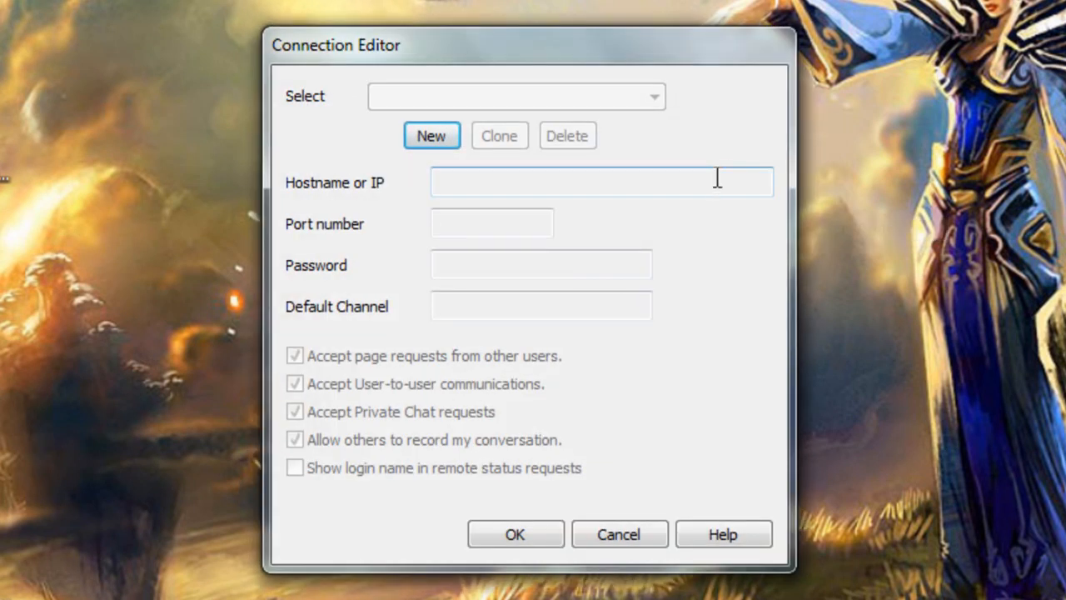
- Create a server entry named 'awesome server' with hostname mycoolvent.vent.com
left_click(435, 138)
type("awes")
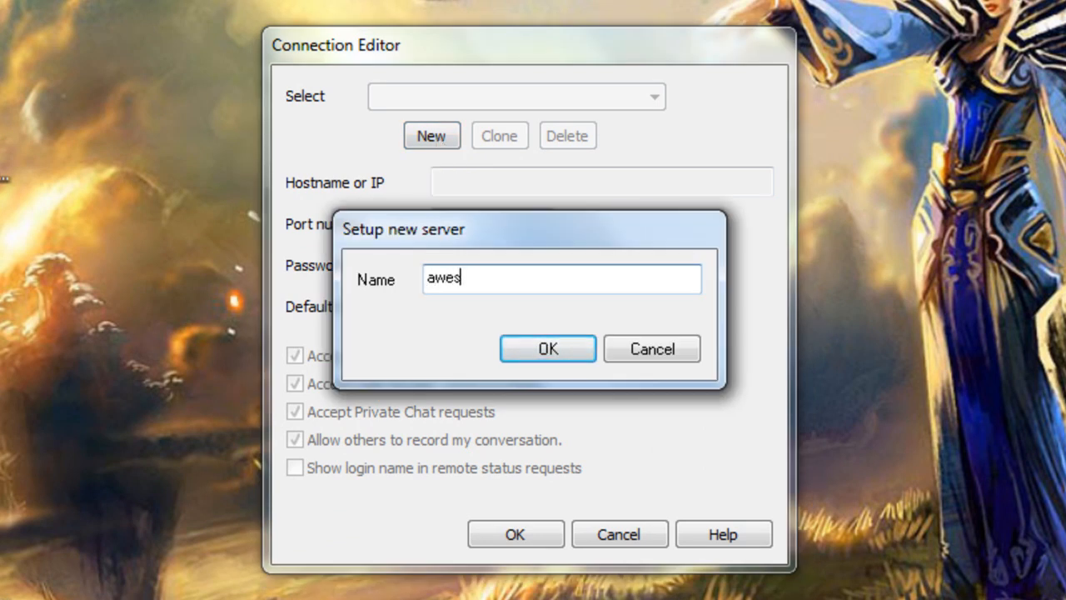
type("rver")
key("Return")
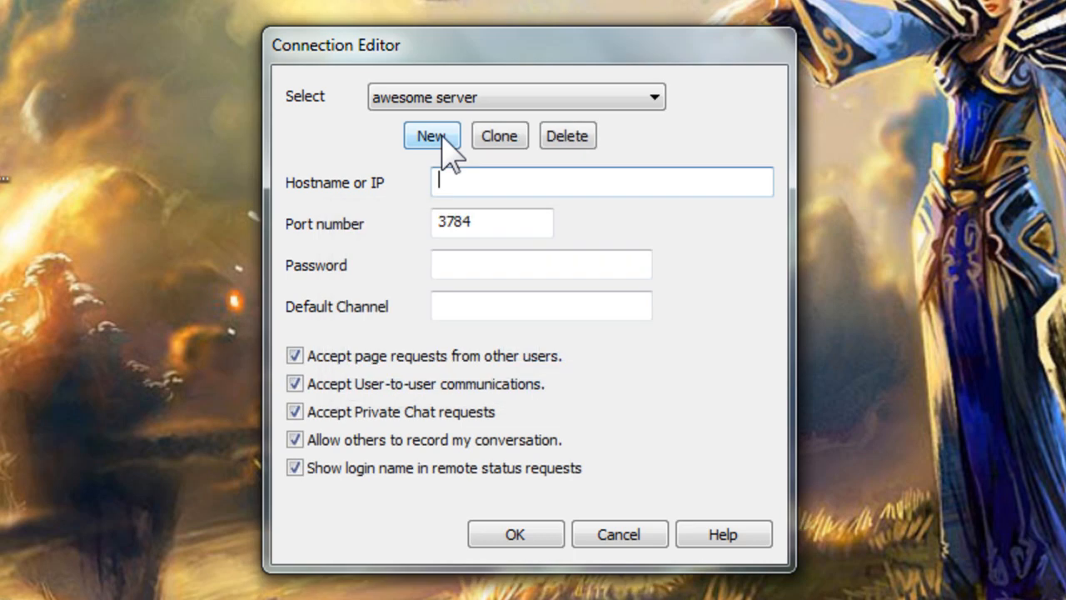
left_click(548, 179)
type("208.67.99.187")
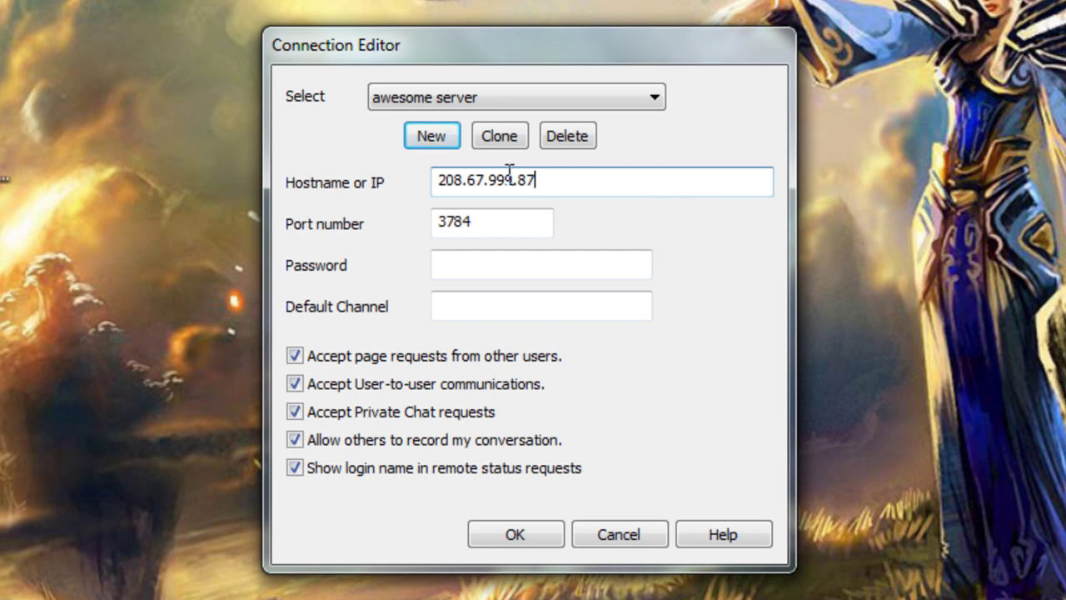
double_click(509, 179)
type("mycoolvent.vent.com")
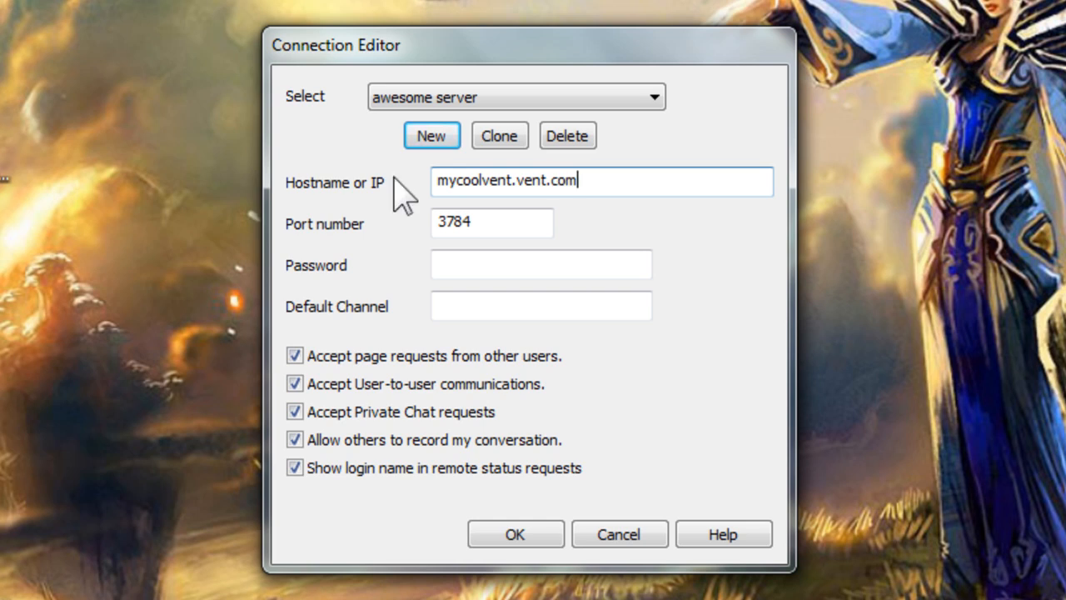
left_click_drag(616, 183, 457, 185)
left_click(607, 186)
- Set the port to 8762, add the password, and save the new server connection
left_click_drag(546, 225, 416, 227)
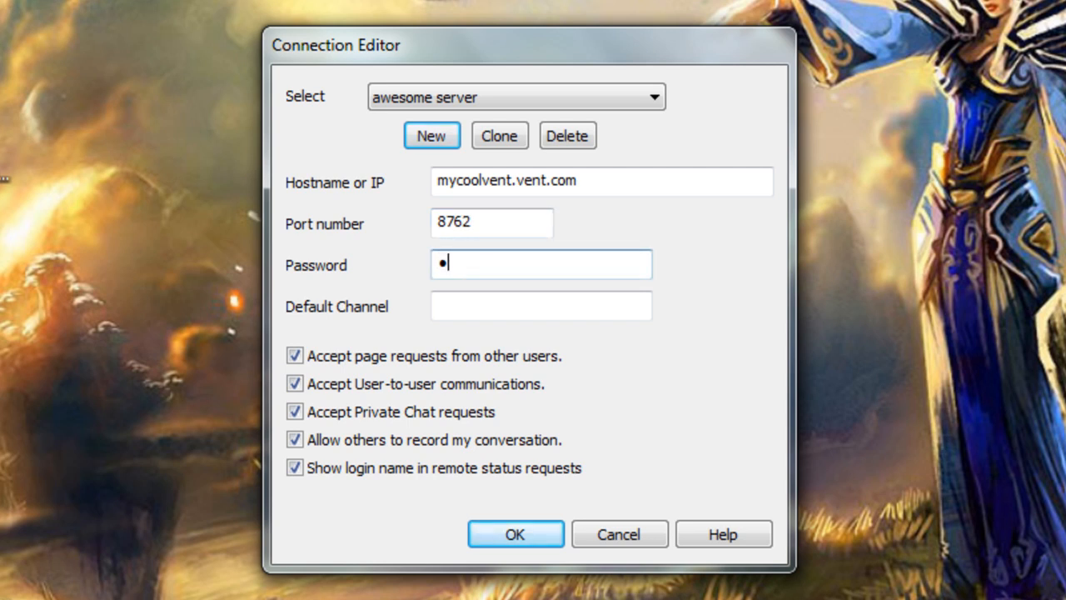
left_click(476, 304)
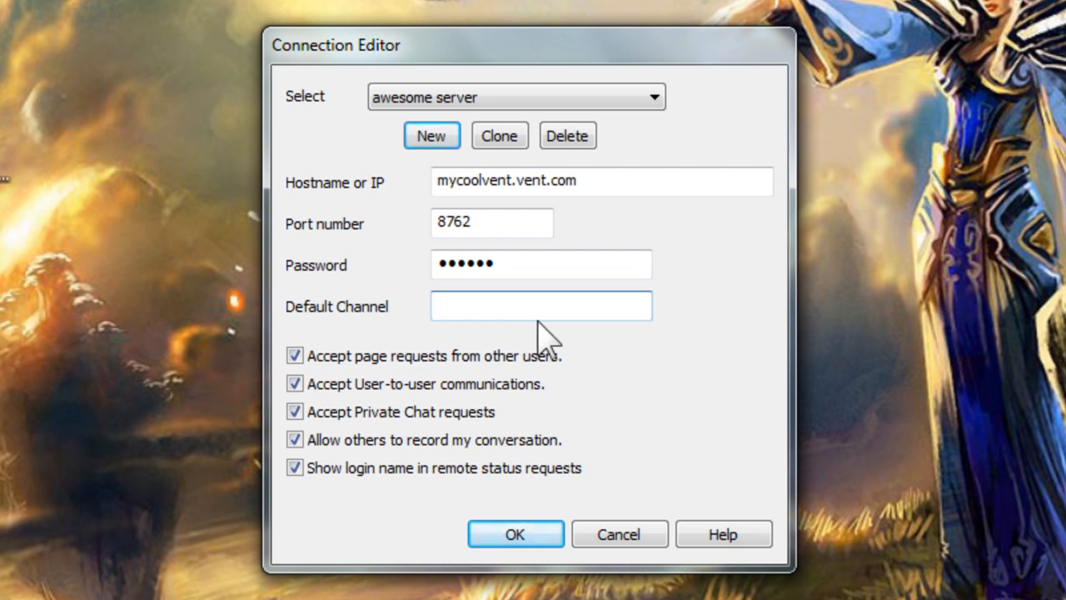
type("my")
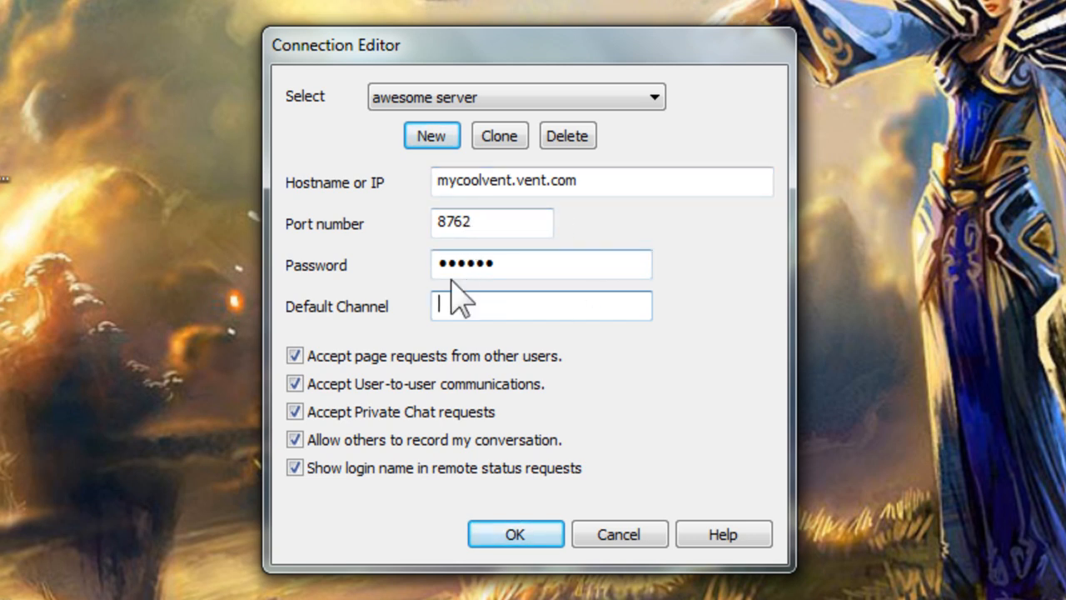
left_click(515, 534)
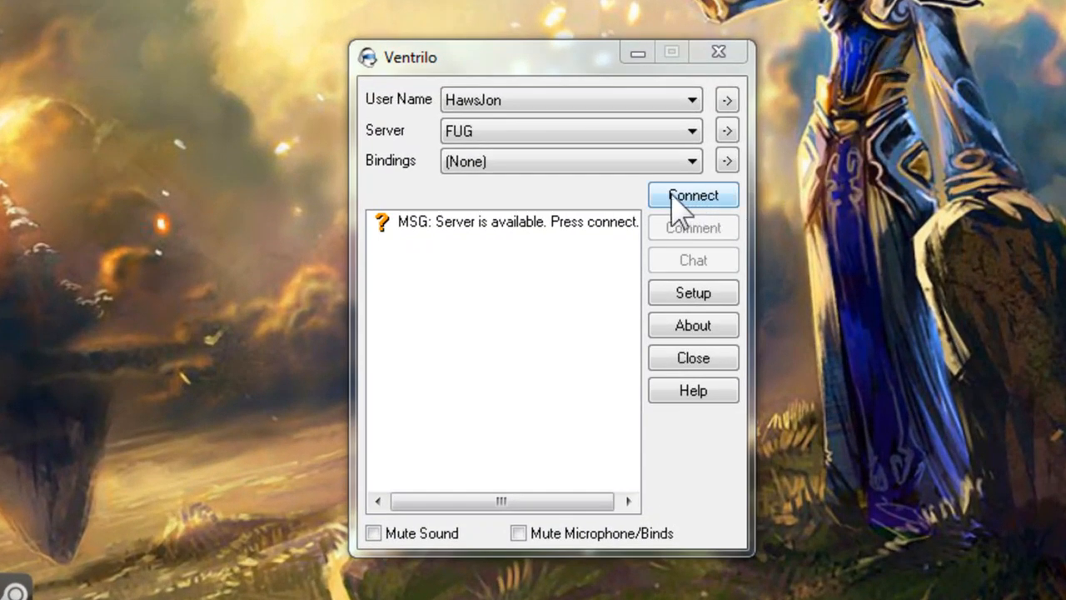
- After the failed login, enter the FUG server's password in its connection settings and save it
left_click(696, 200)
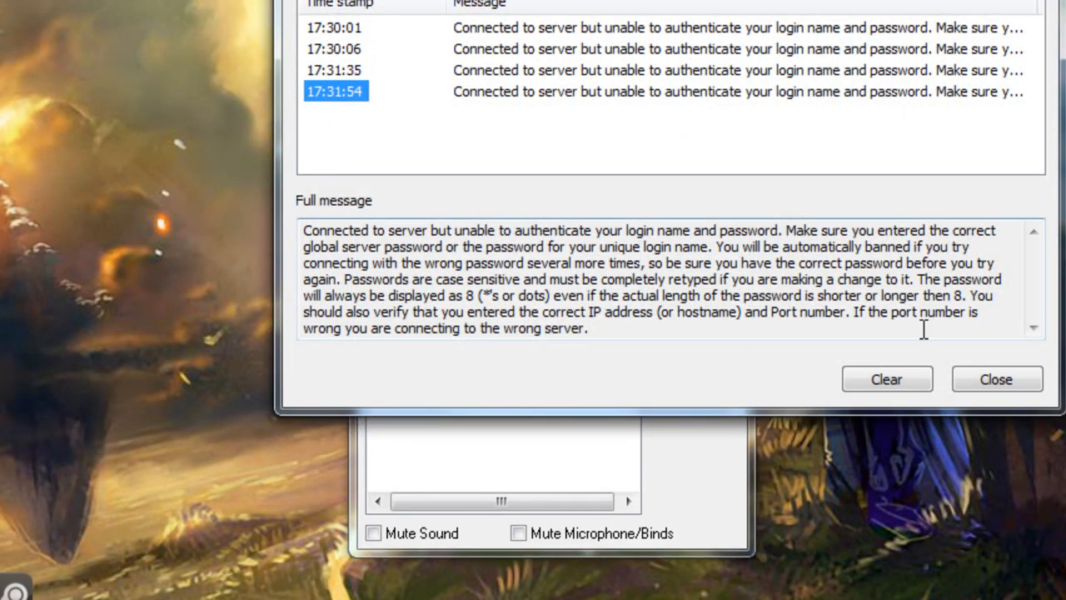
left_click(996, 379)
left_click(727, 131)
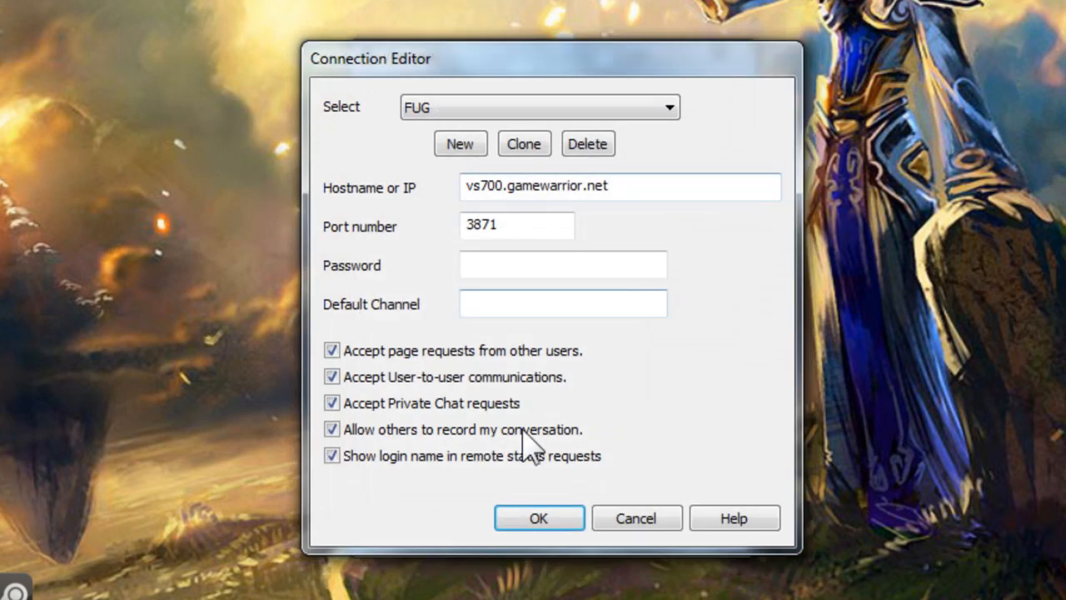
left_click(539, 263)
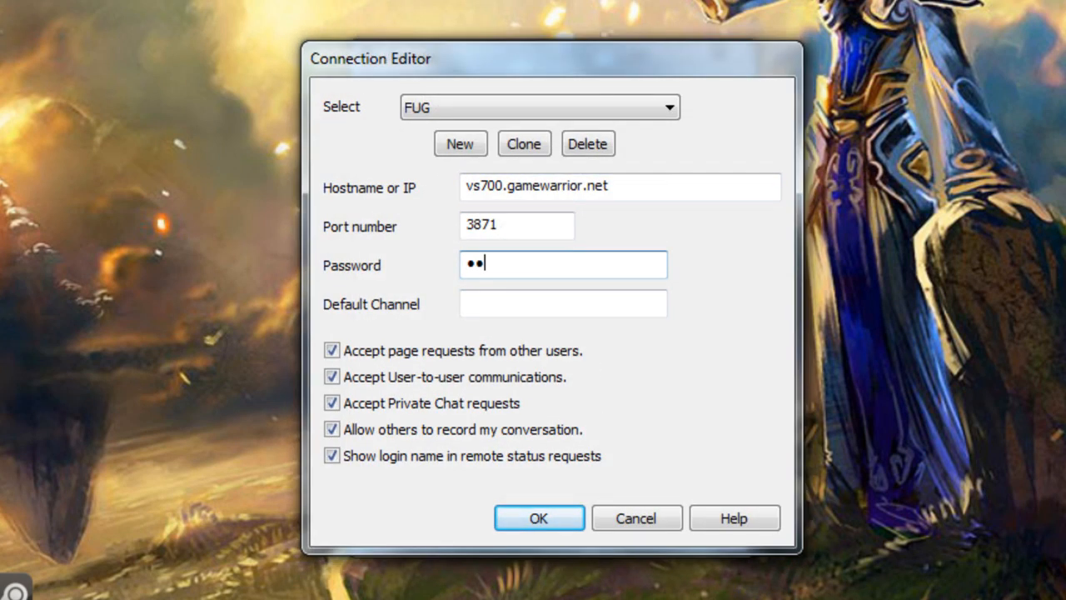
left_click(539, 518)
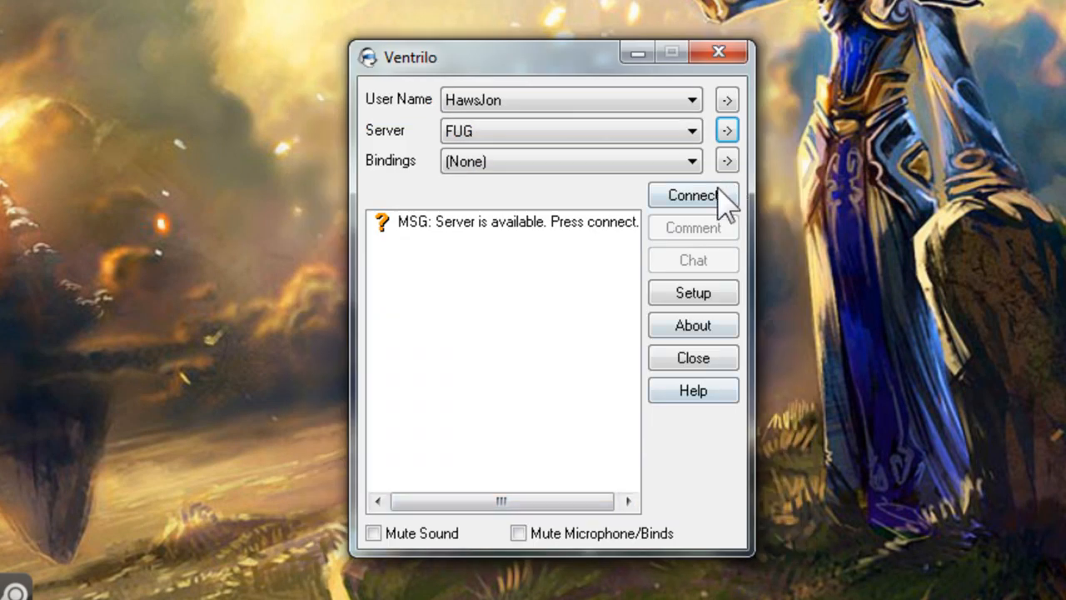
- Connect to FUG, try Starcraft and Uber Nubzorz, settle in Coffee House, and transmit with the talk key
left_click(692, 195)
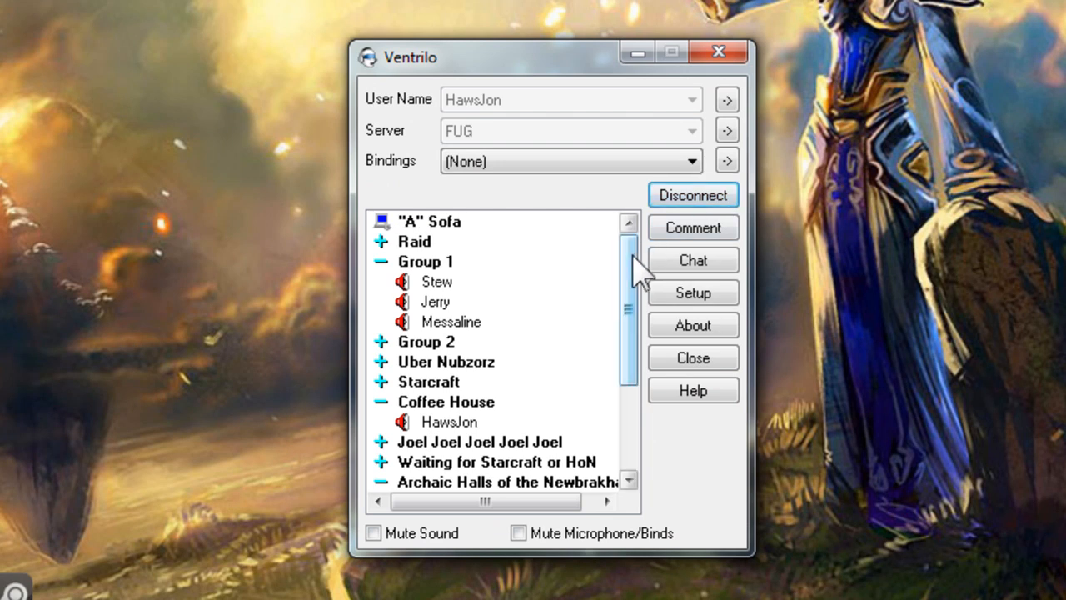
mouse_move(630, 265)
left_mouse_down()
mouse_move(632, 379)
mouse_move(630, 265)
left_mouse_up()
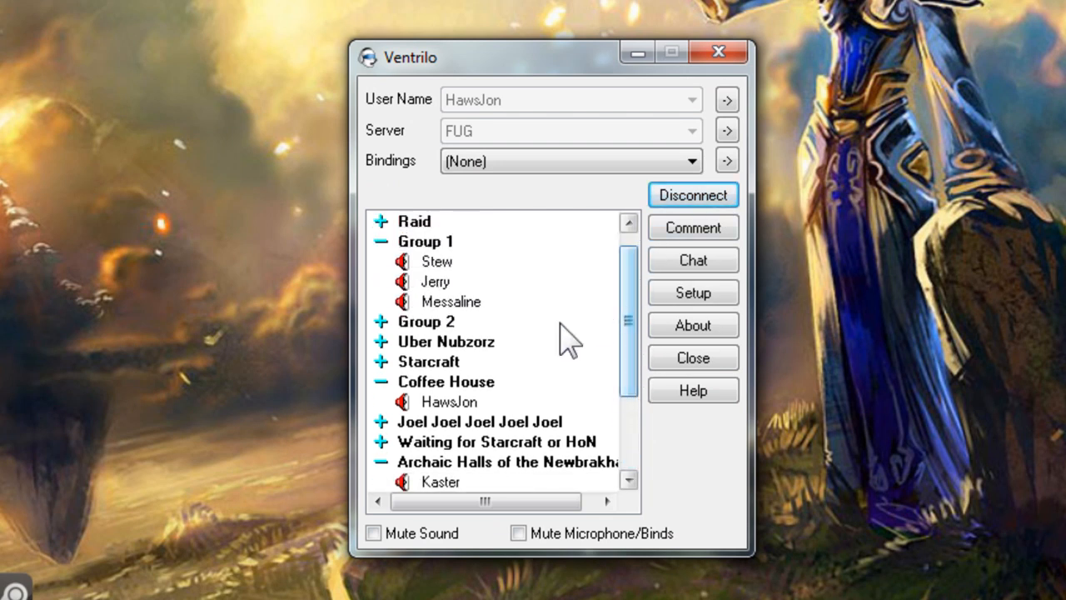
double_click(429, 362)
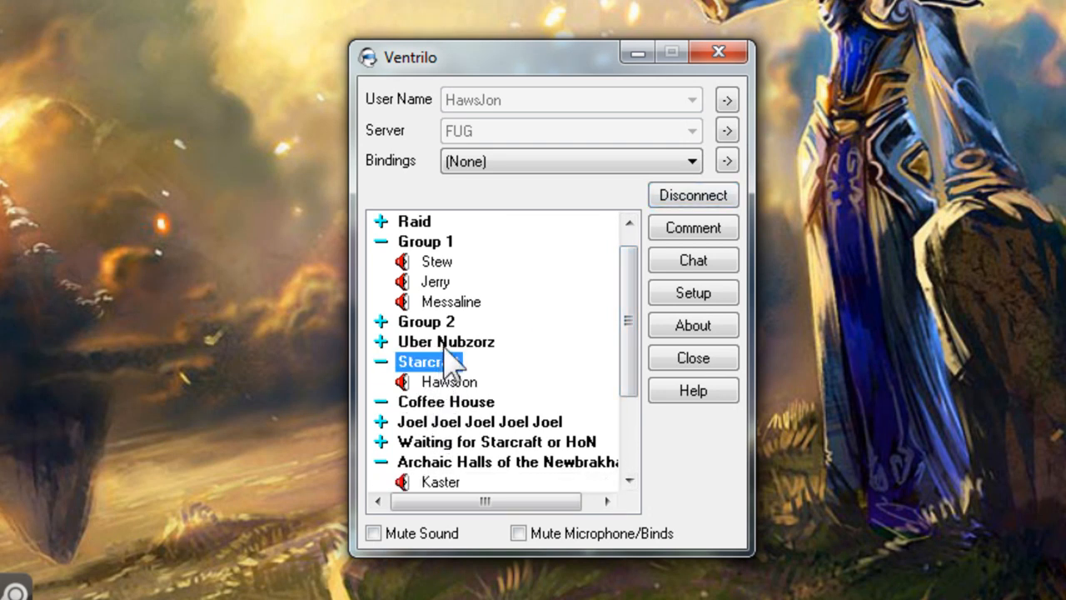
double_click(445, 342)
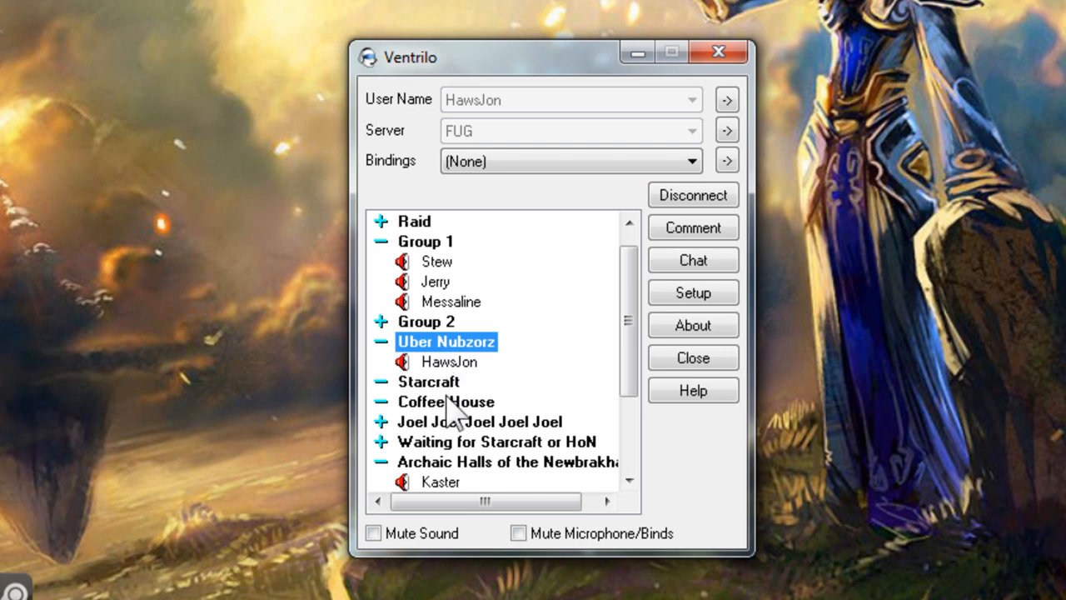
double_click(446, 402)
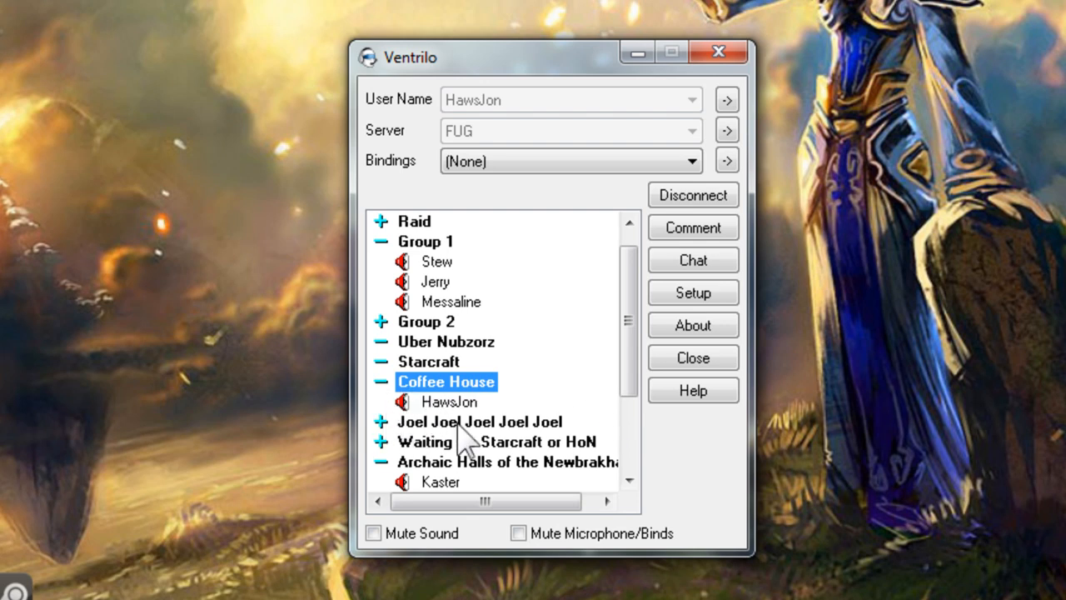
key("ctrl")
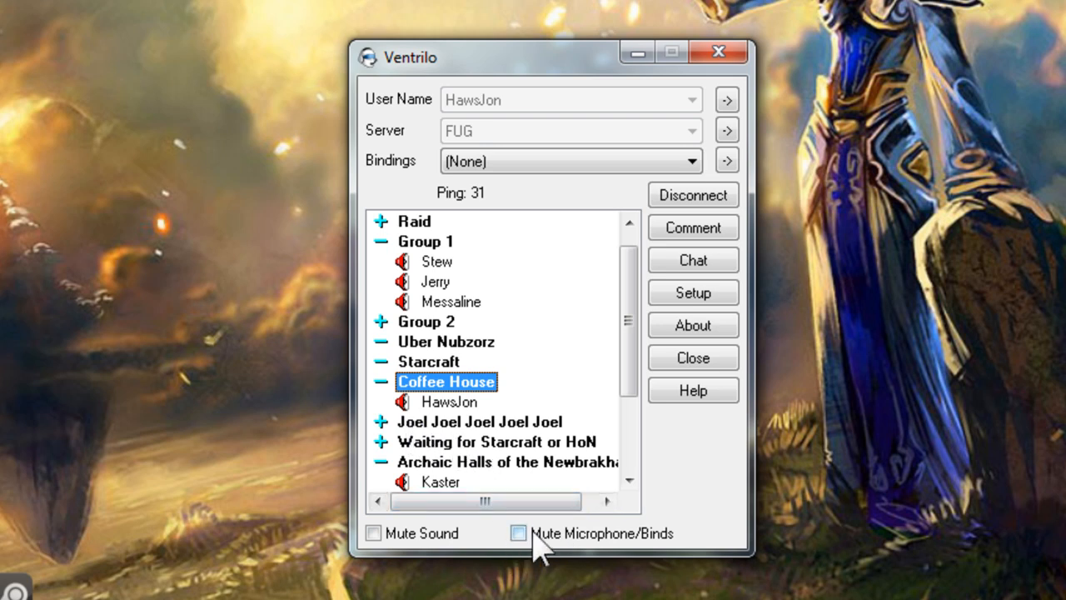
left_click(519, 533)
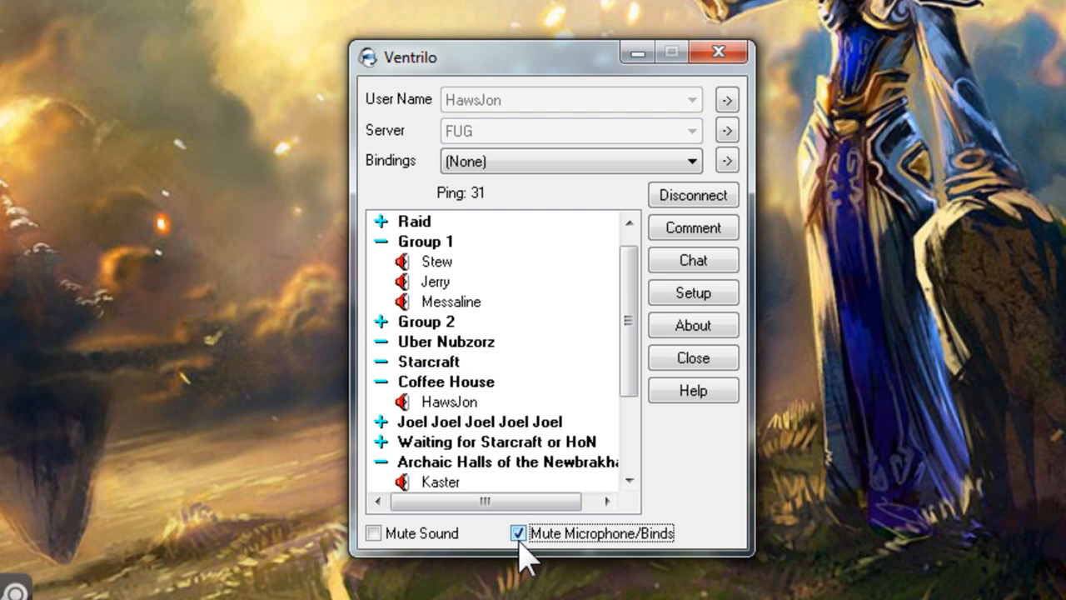
left_click(519, 533)
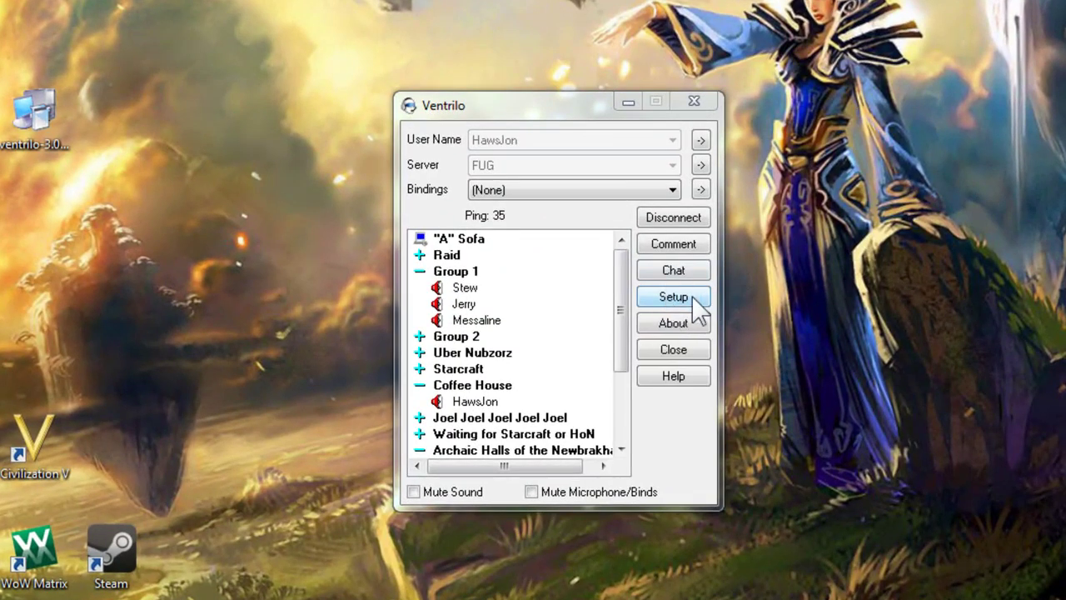
- In Setup's Voice page, toggle Use Push To Talk Hotkey off and back on
left_click(673, 297)
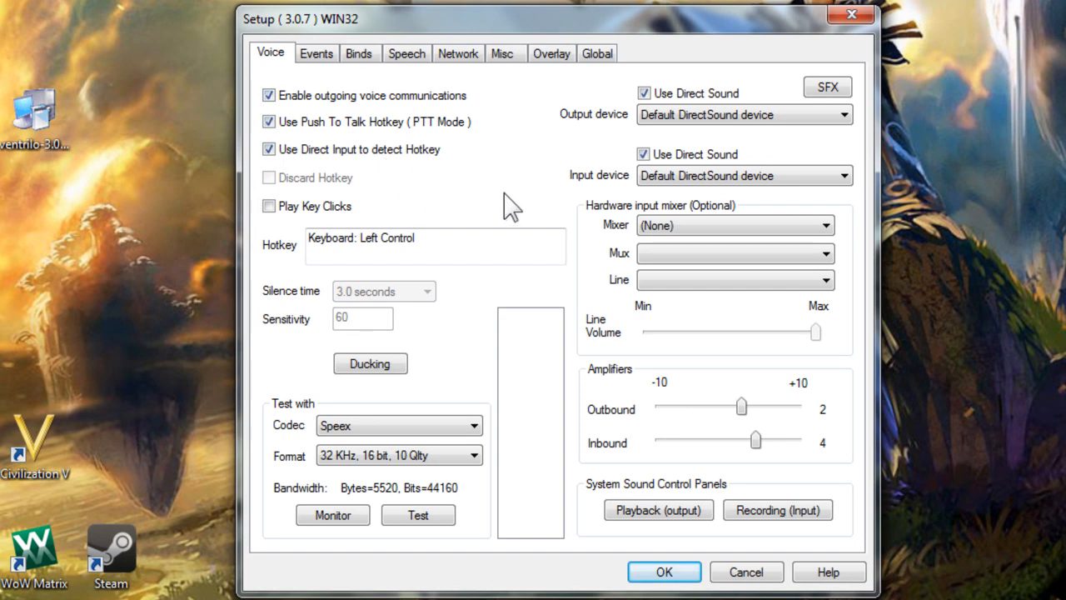
left_click(269, 122)
left_click(269, 122)
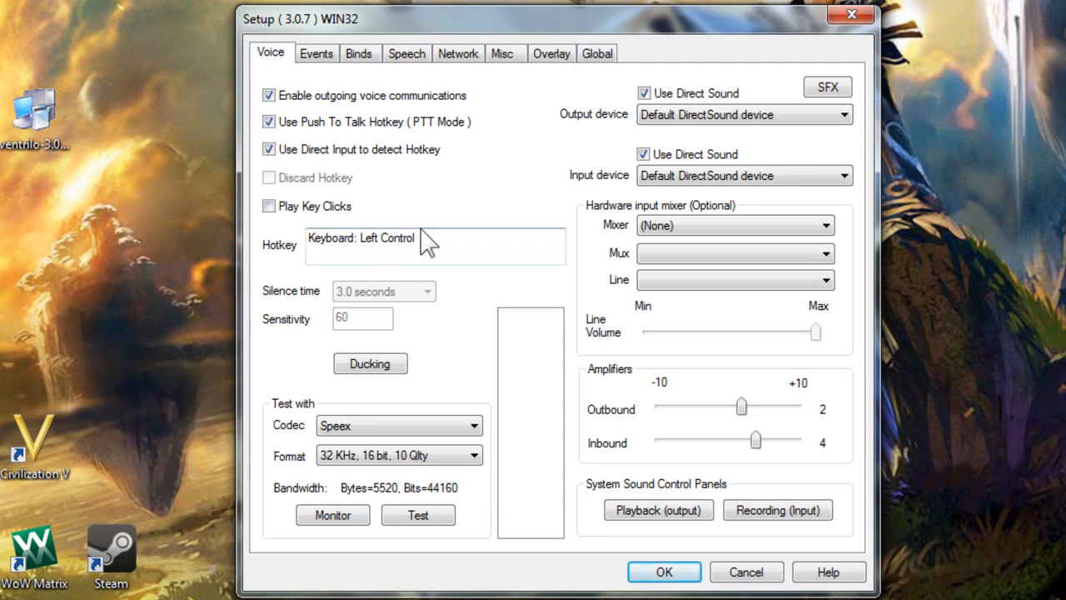
- Set the talk hotkey to Left Alt, then back to Left Control
left_click(453, 240)
key("alt")
left_click(453, 239)
key("ctrl")
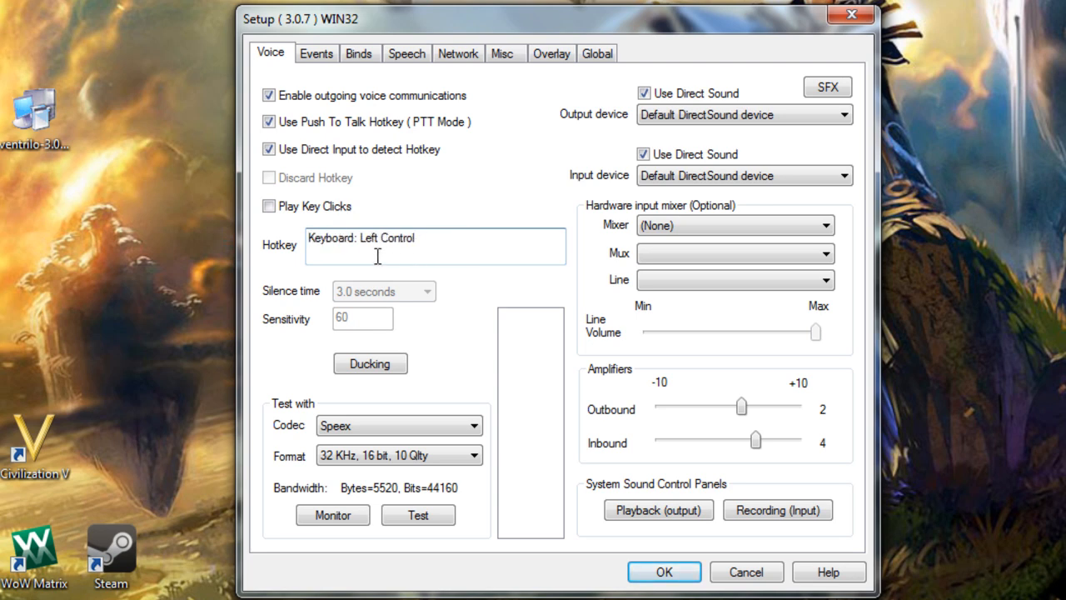
- Turn off the push-to-talk hotkey and set silence time to 2.0 seconds for voice activation
left_click(268, 121)
type("5")
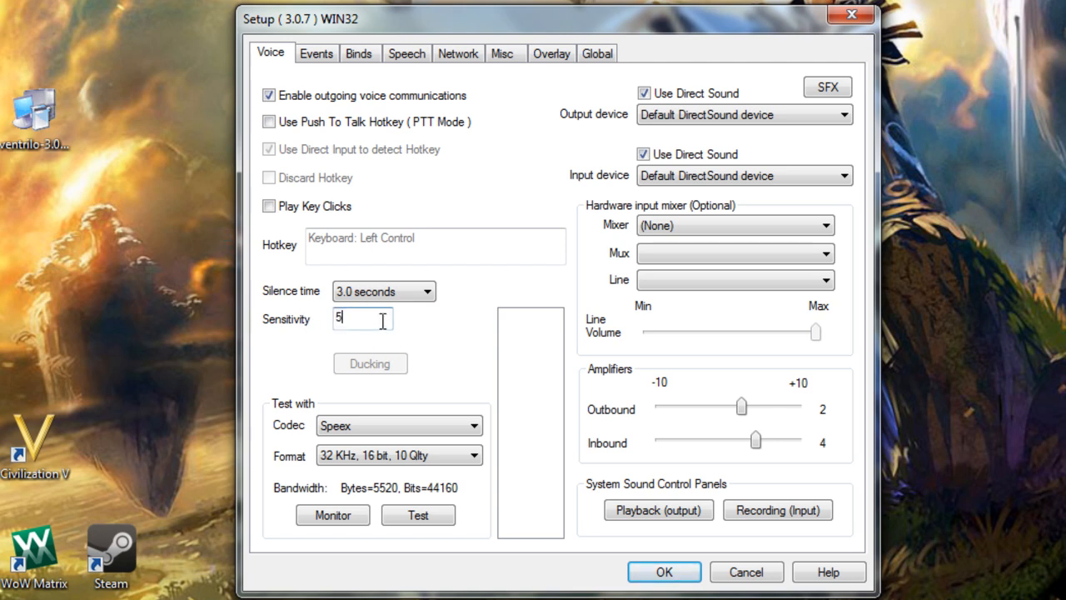
type("10")
left_click(428, 292)
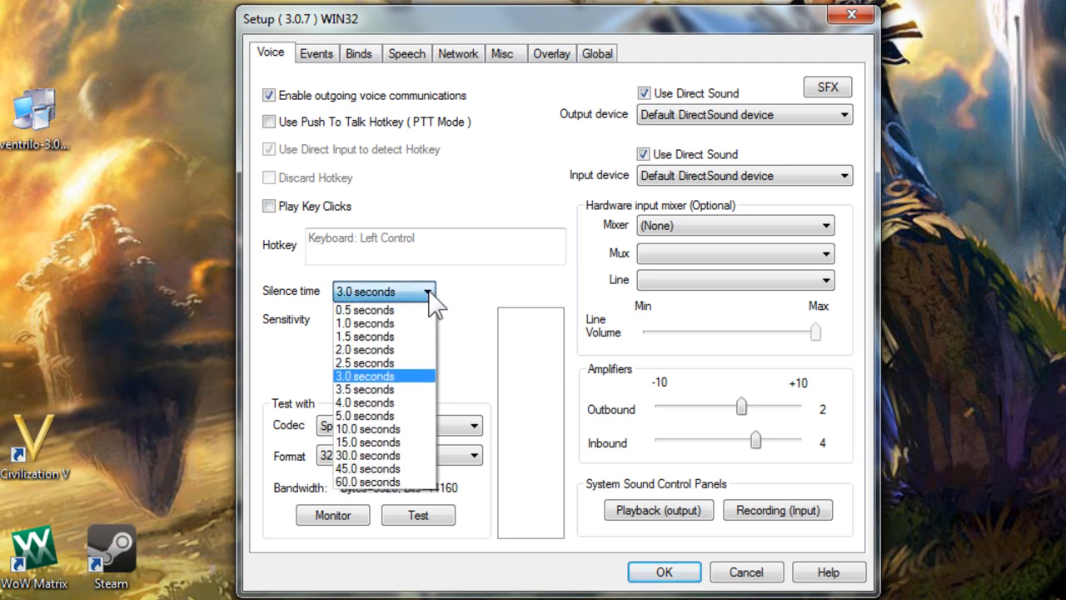
left_click(365, 349)
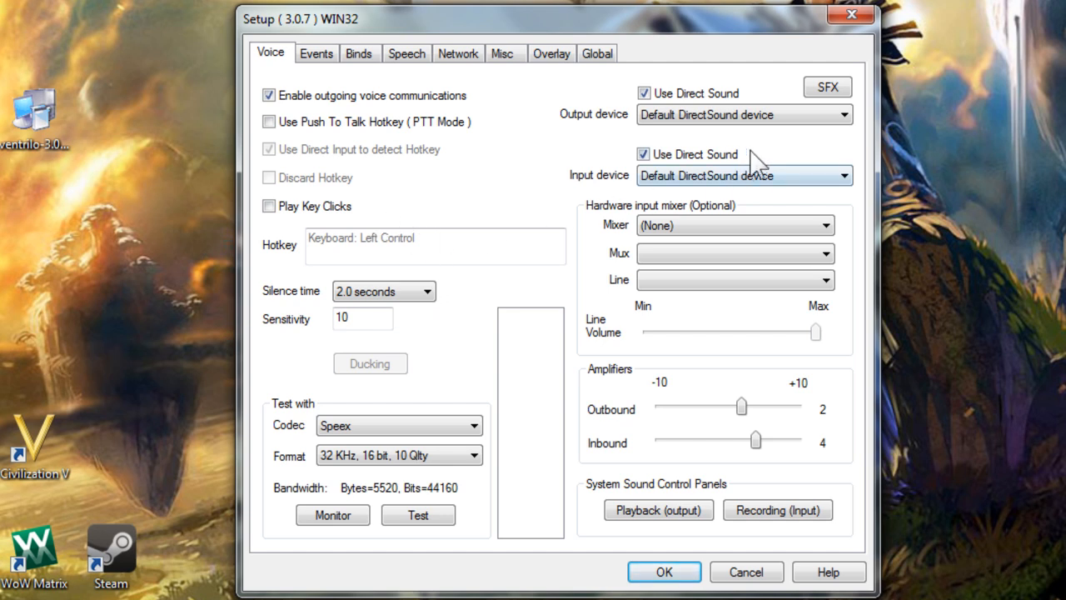
- Use Microphone (High Definition Audio Device) as input and lower the outbound amplifier to 0
left_click(760, 179)
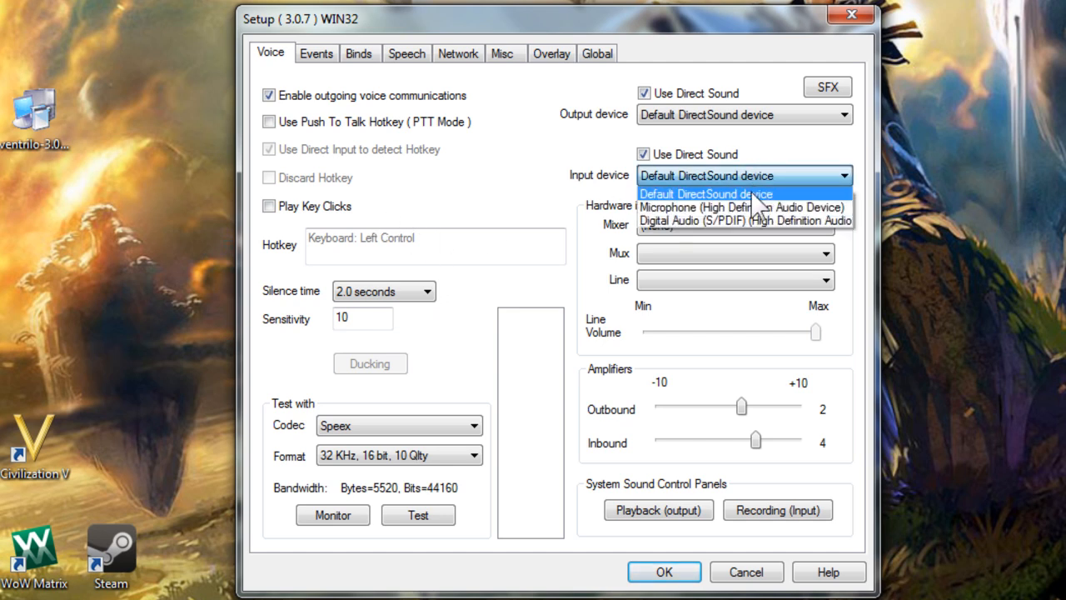
left_click(742, 207)
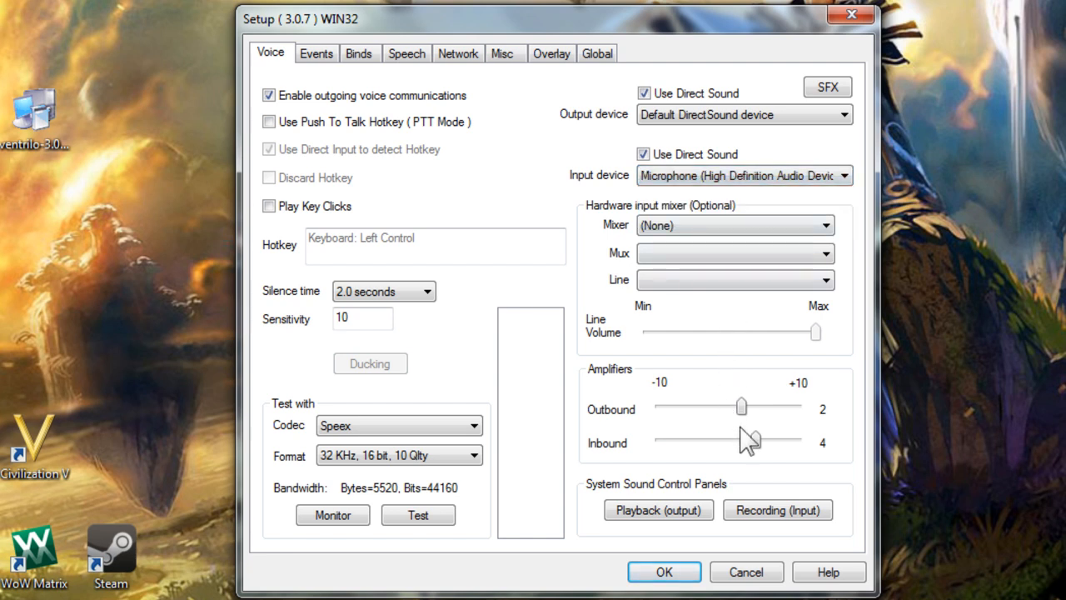
left_click_drag(741, 408, 735, 407)
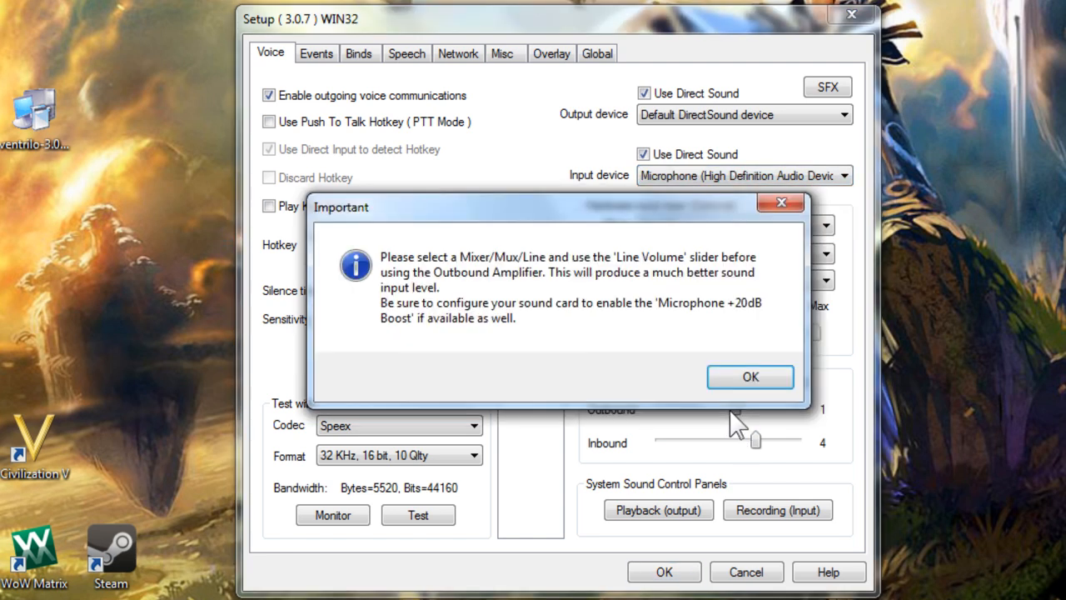
left_click(750, 377)
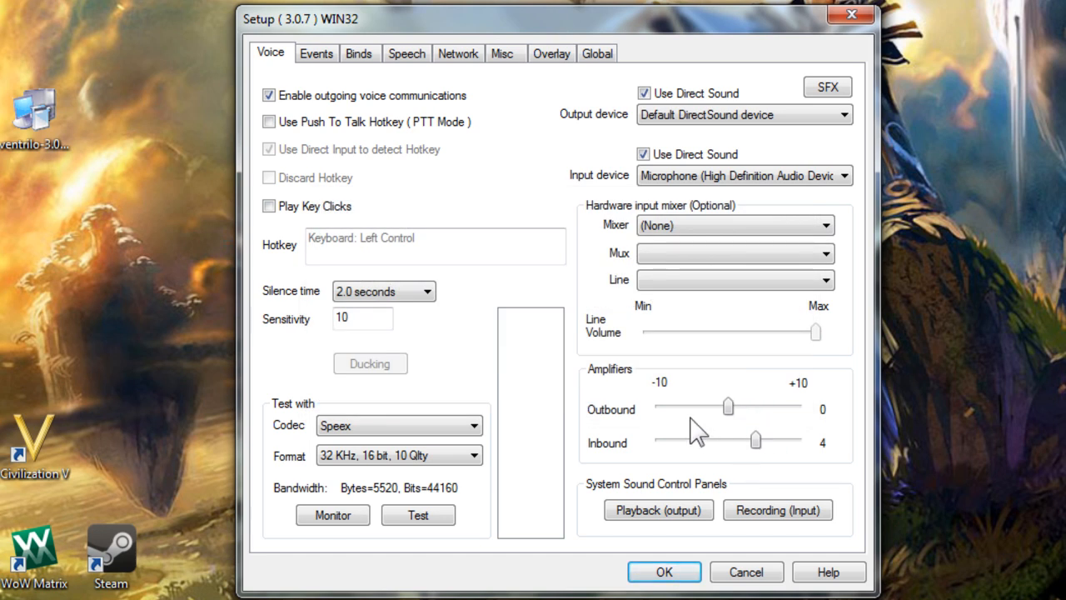
- Run a short voice transmission test, then re-enable the push-to-talk hotkey
left_click(419, 516)
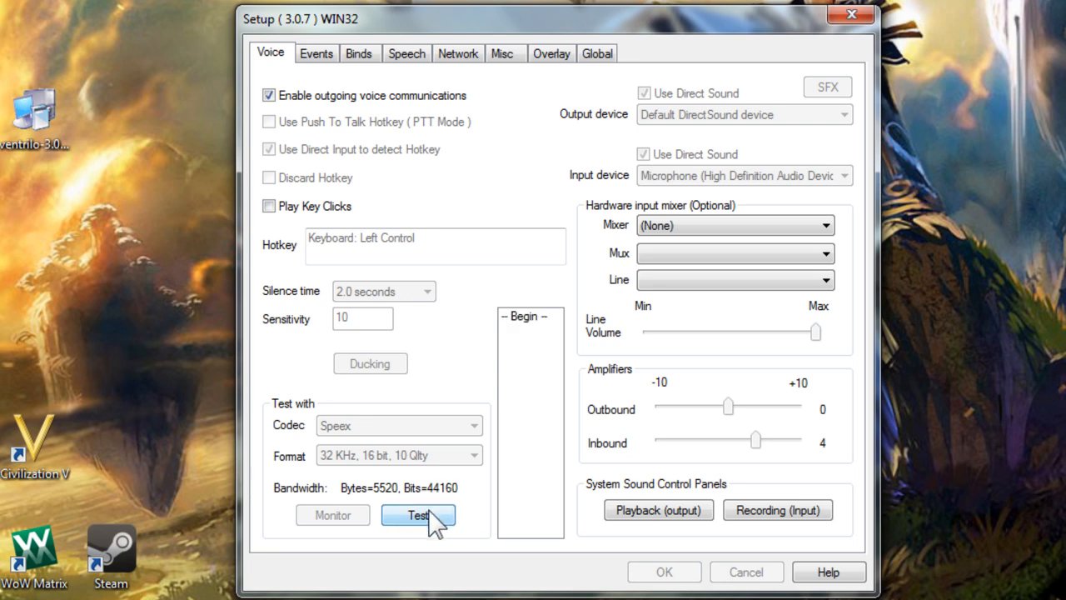
left_click(425, 519)
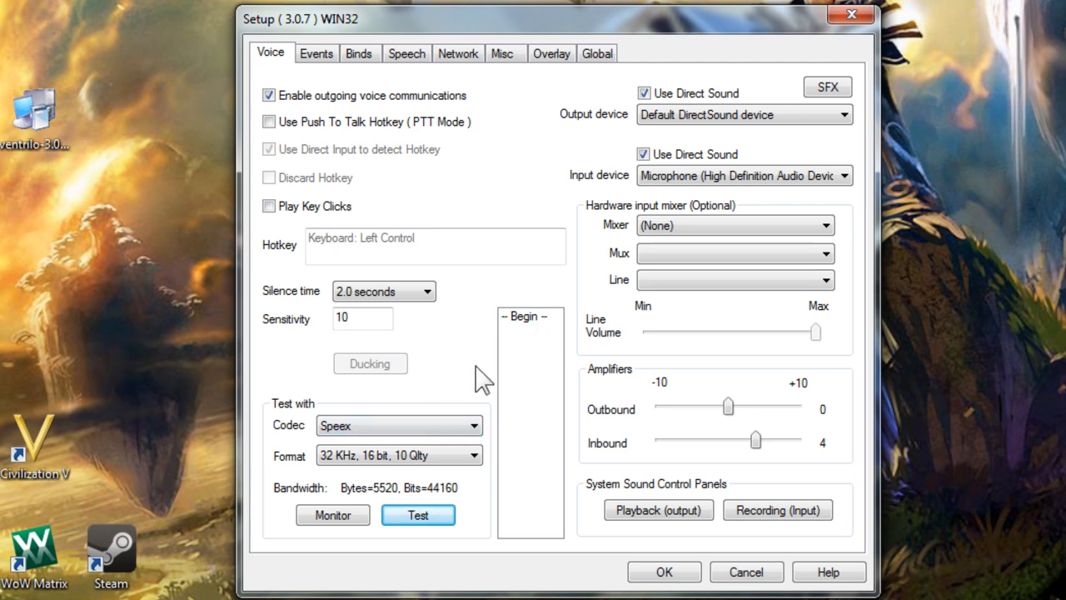
left_click(269, 122)
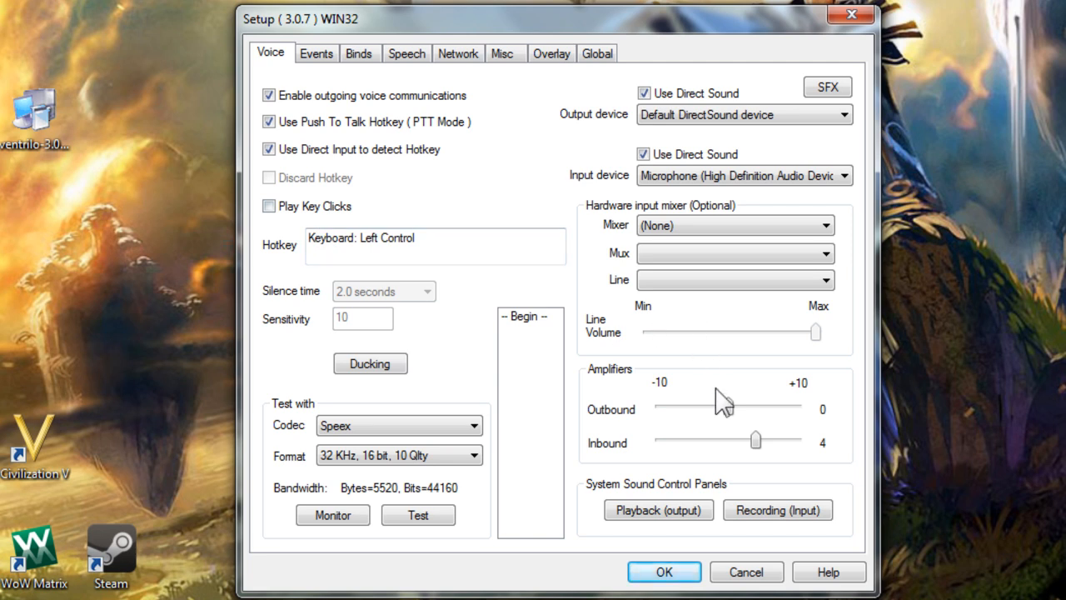
- Raise the outbound amplifier to 2 and switch input back to the default DirectSound device
left_click_drag(728, 407, 742, 407)
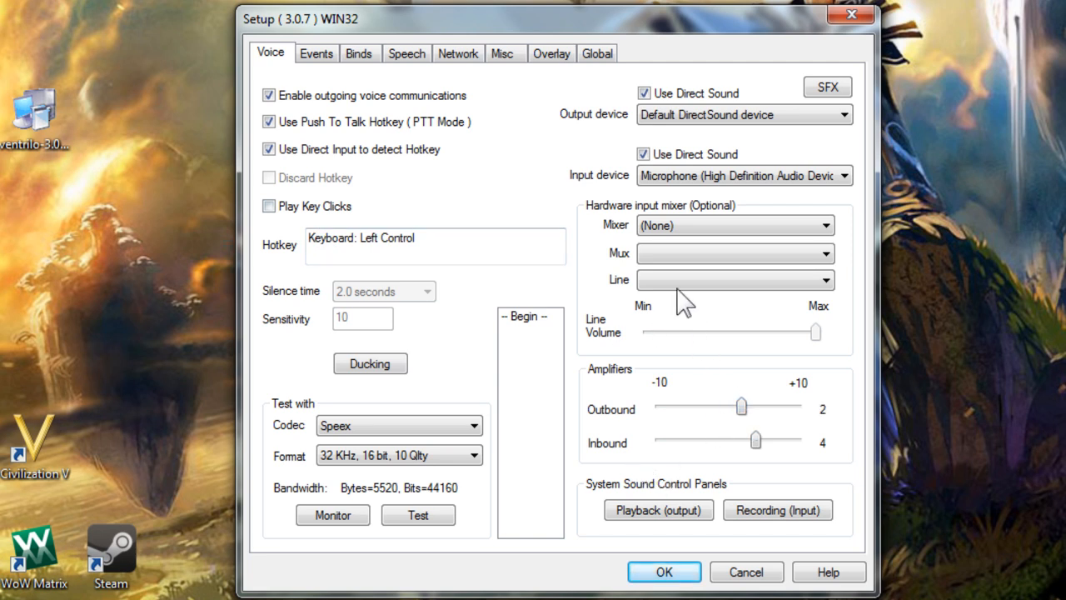
left_click(712, 176)
left_click(708, 191)
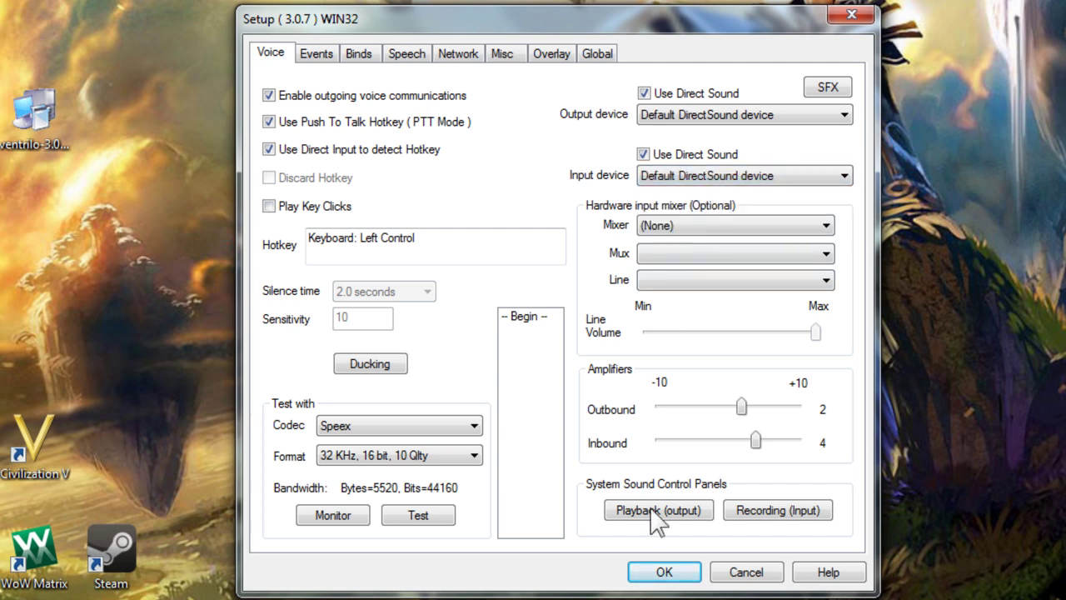
- Save and close Setup, hide Ventrilo, then subscribe to WarcraftScience and favorite the video
left_click(664, 572)
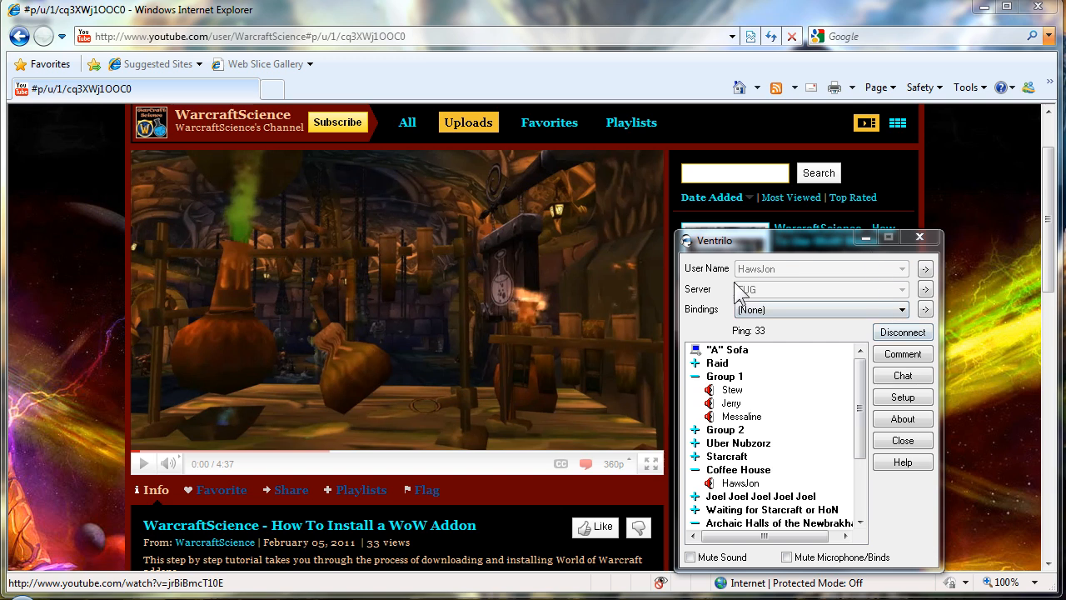
left_click(866, 239)
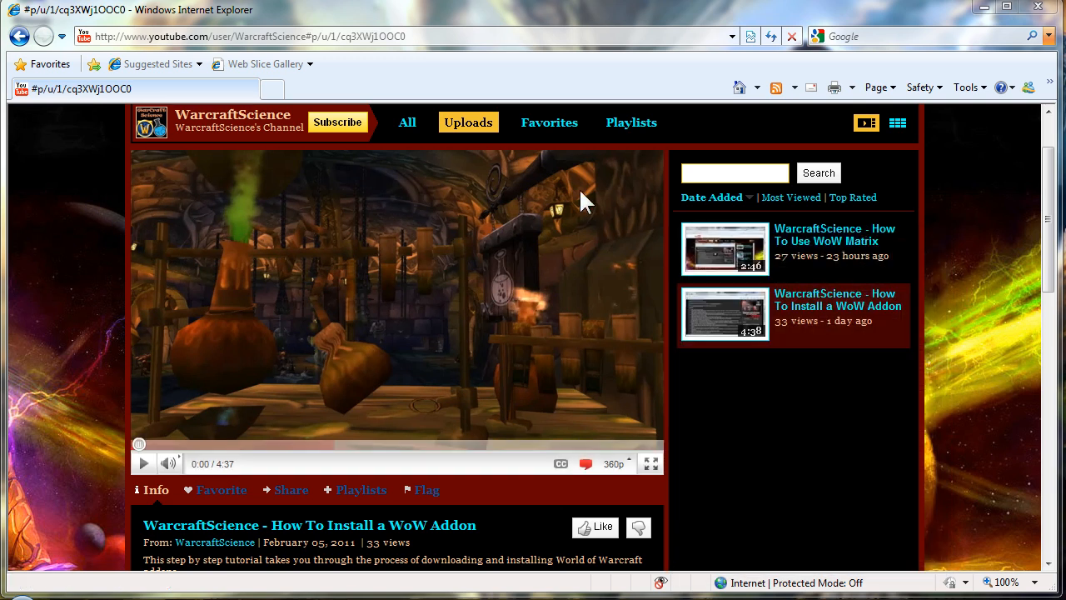
left_click(337, 123)
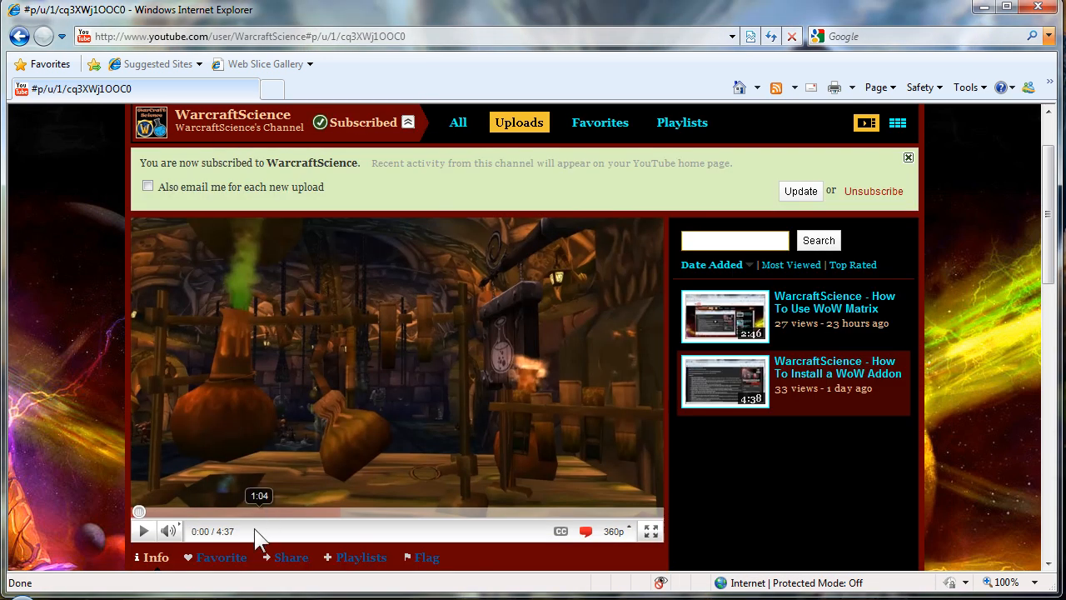
left_click(222, 557)
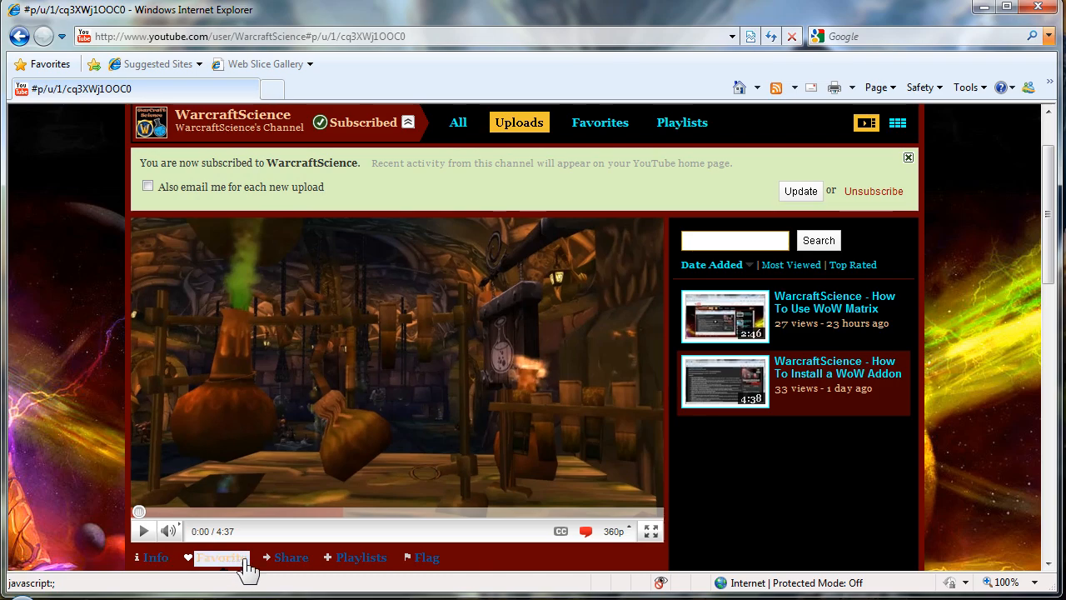